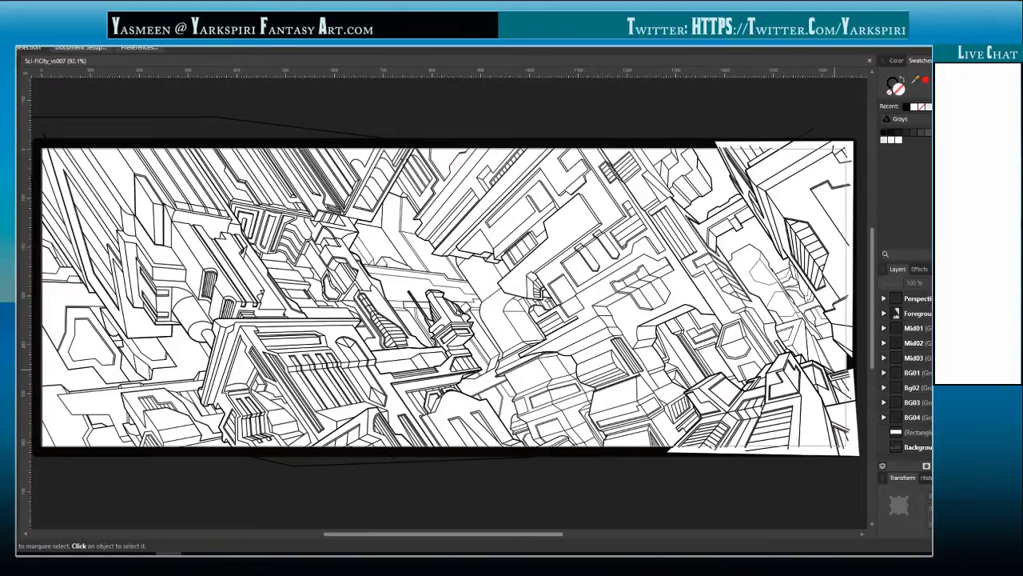
- Hide all the building groups from Mid01 through BG04, leaving the foreground buildings
{"action": "left_click", "coordinate": [917, 417]}
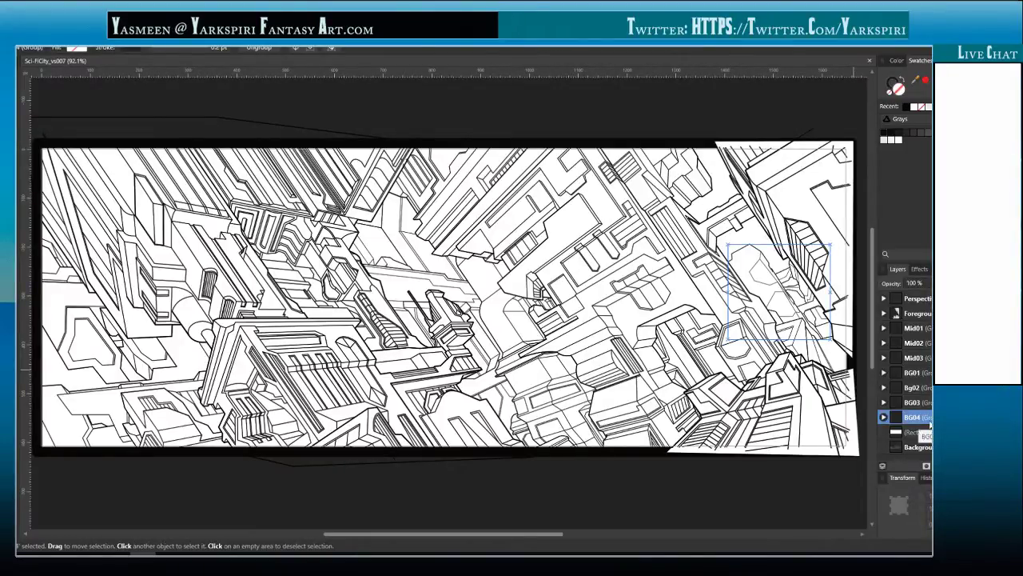
{"action": "left_click", "coordinate": [913, 327], "text": "shift"}
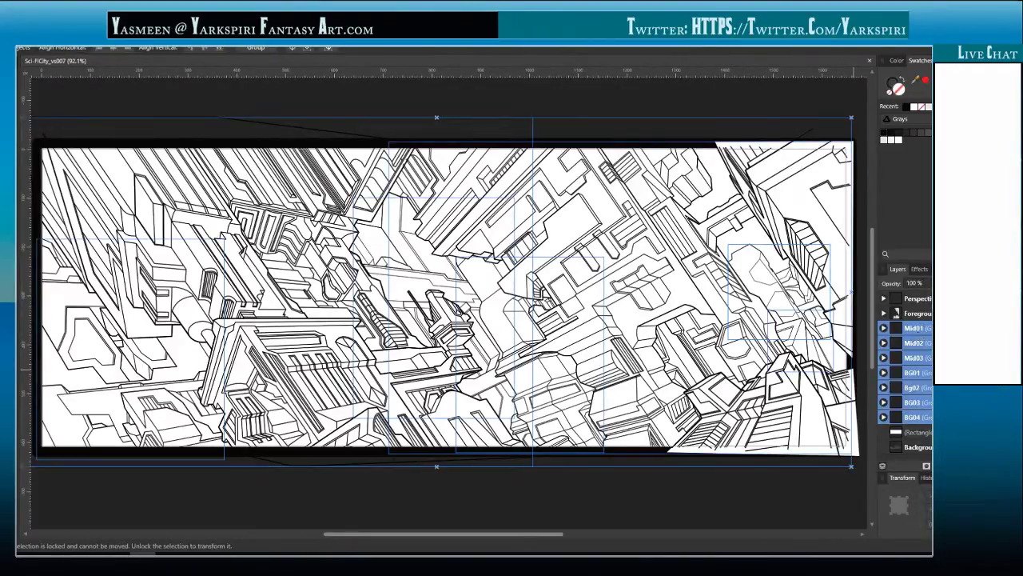
{"action": "key", "text": "ctrl+h"}
{"action": "left_click", "coordinate": [733, 504]}
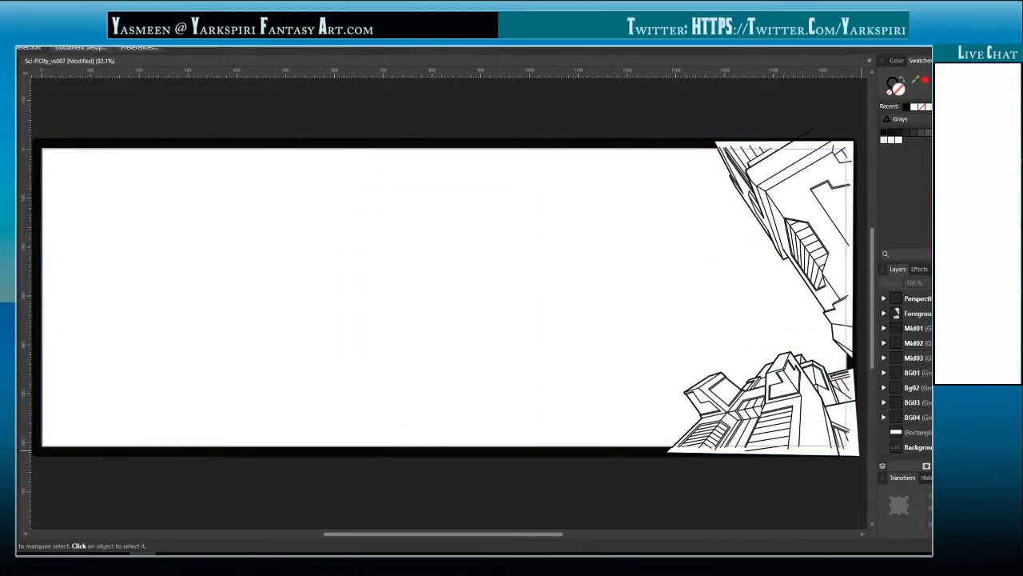
- Show the hidden building groups again one at a time, from Mid01 down to BG04
{"action": "left_click", "coordinate": [1005, 328]}
{"action": "left_click", "coordinate": [1005, 342]}
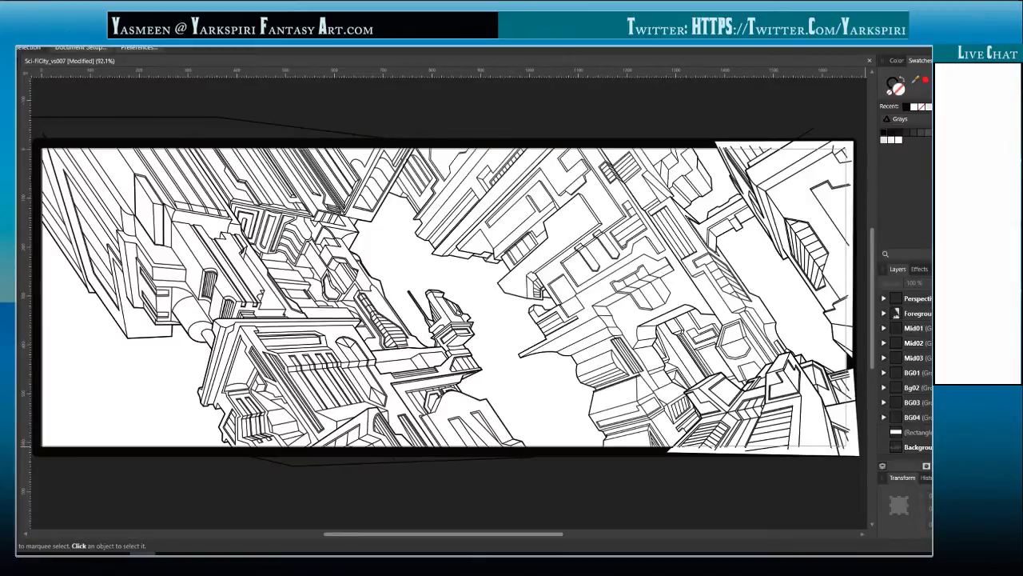
{"action": "left_click", "coordinate": [1004, 357]}
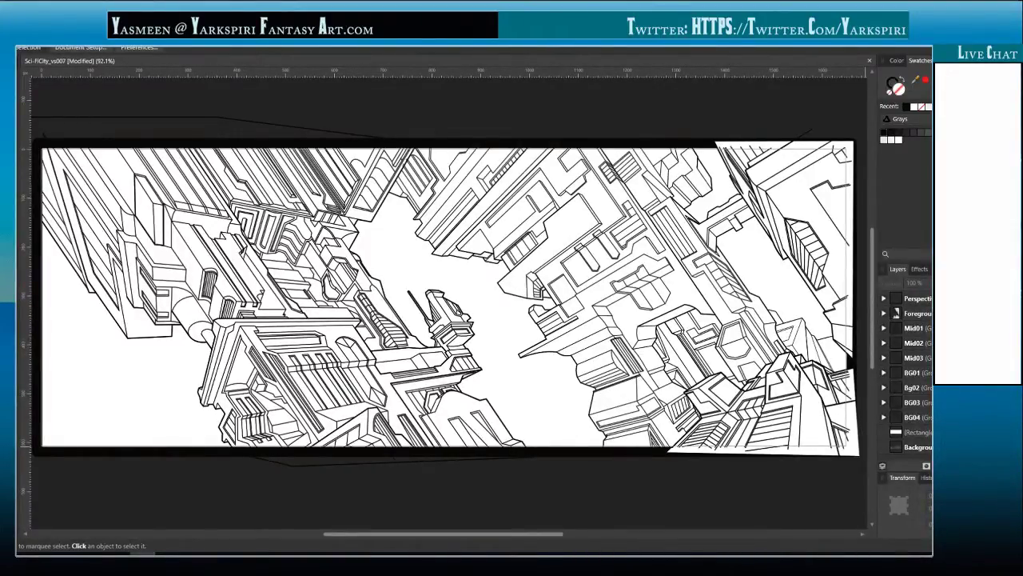
{"action": "left_click", "coordinate": [1005, 372]}
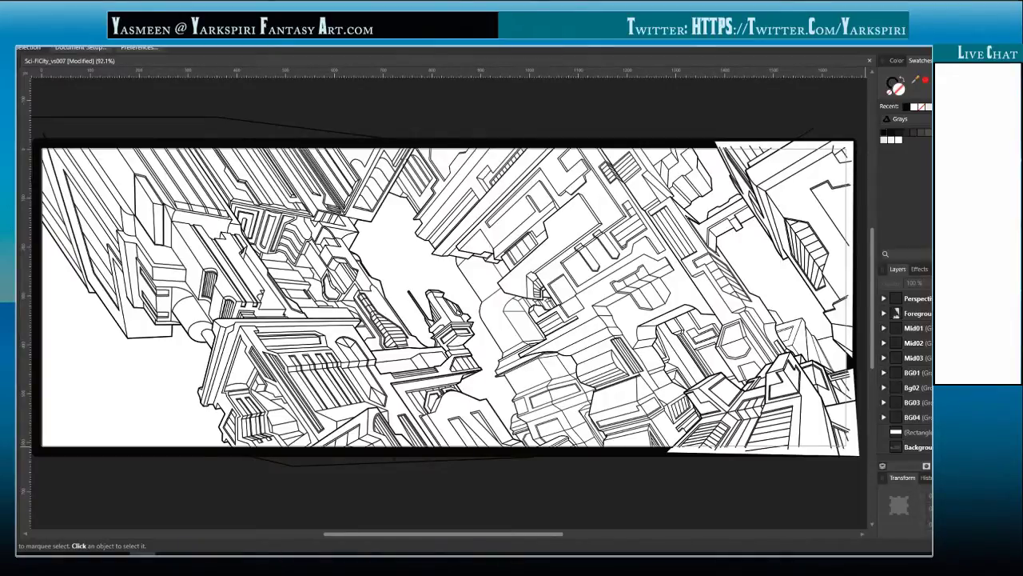
{"action": "left_click", "coordinate": [1005, 387]}
{"action": "left_click", "coordinate": [1005, 402]}
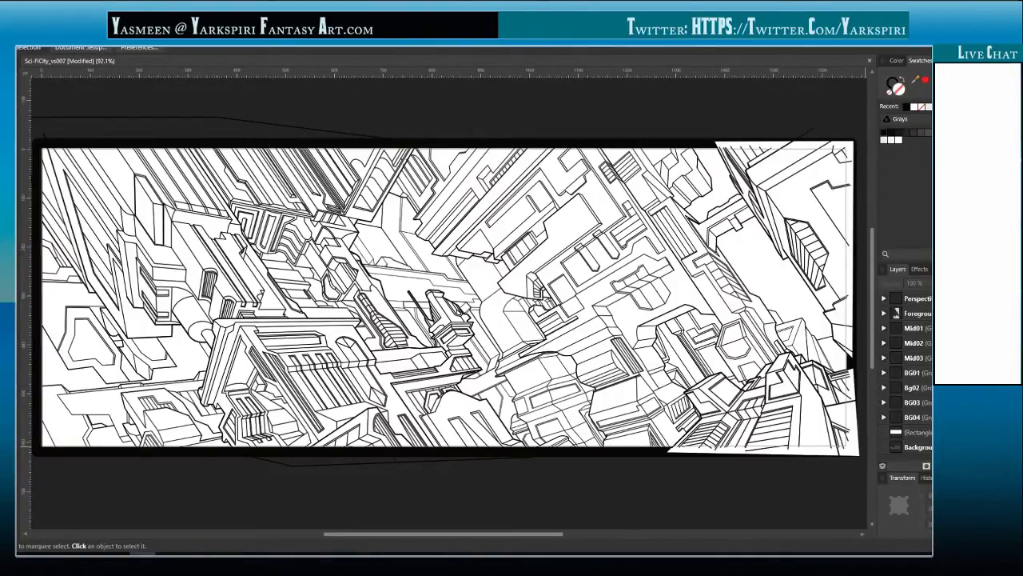
{"action": "left_click", "coordinate": [1005, 417]}
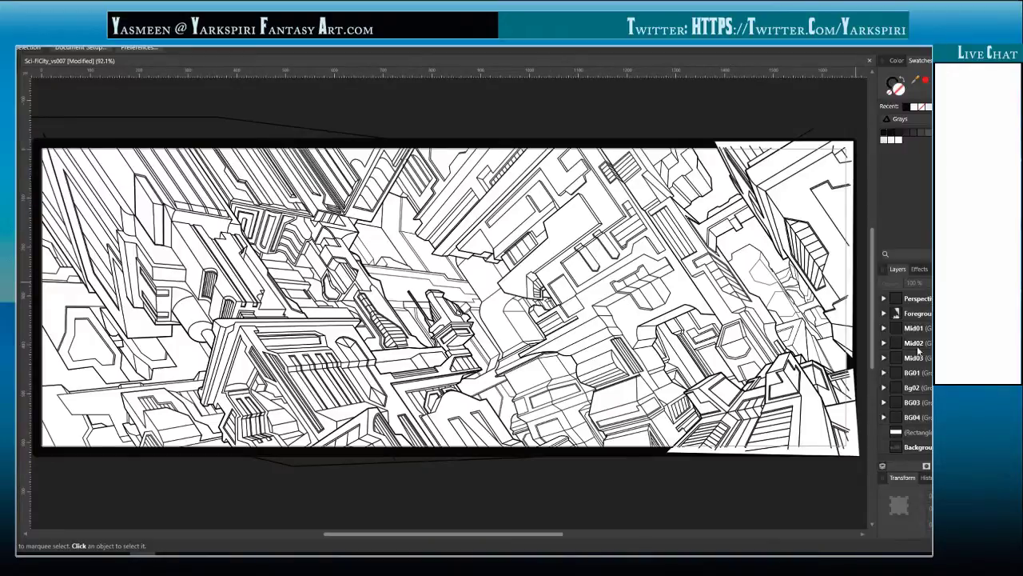
- Examine the line weights of the overlapping buildings in the centre of the city drawing, then view the whole illustration
{"action": "key", "text": "ctrl+2"}
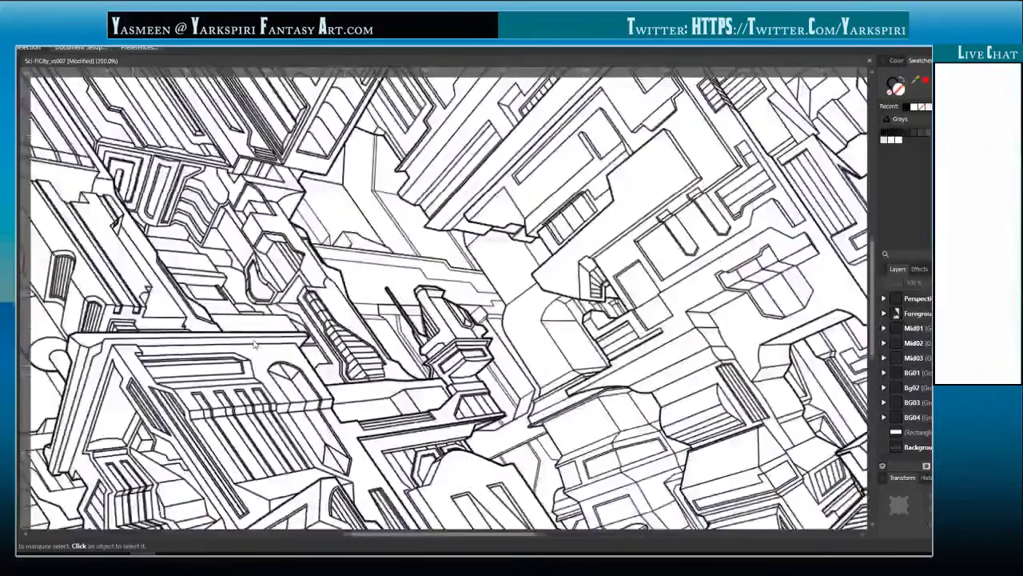
{"action": "scroll", "coordinate": [436, 339], "scroll_direction": "down", "scroll_amount": 1}
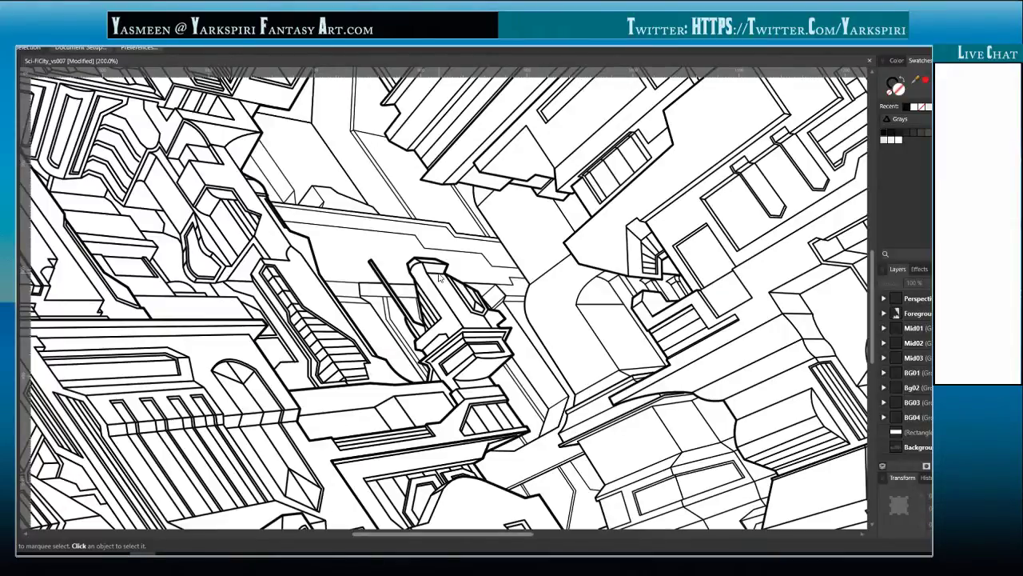
{"action": "key", "text": "space"}
{"action": "left_click_drag", "start_coordinate": [606, 363], "coordinate": [581, 377]}
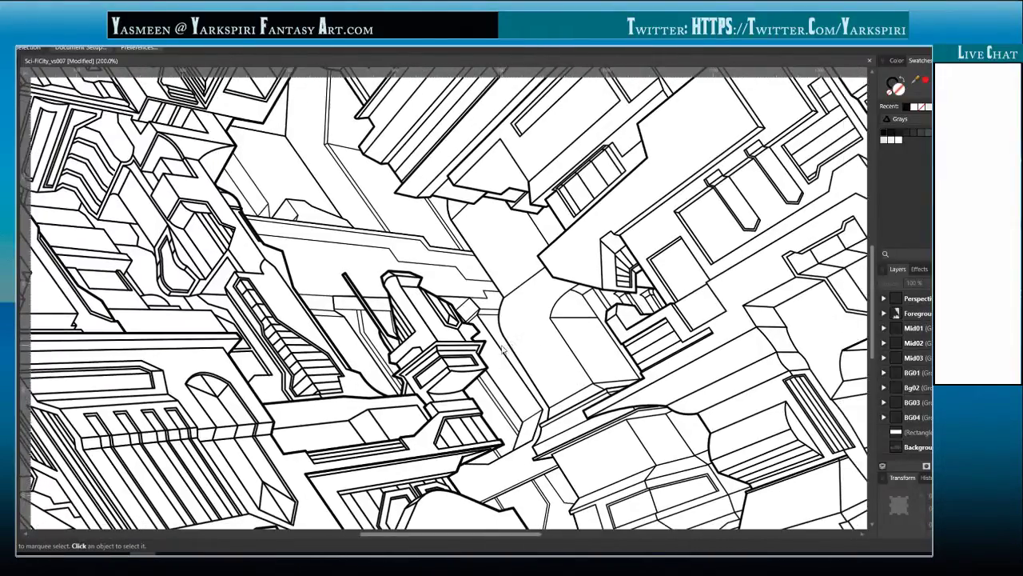
{"action": "key", "text": "ctrl+0"}
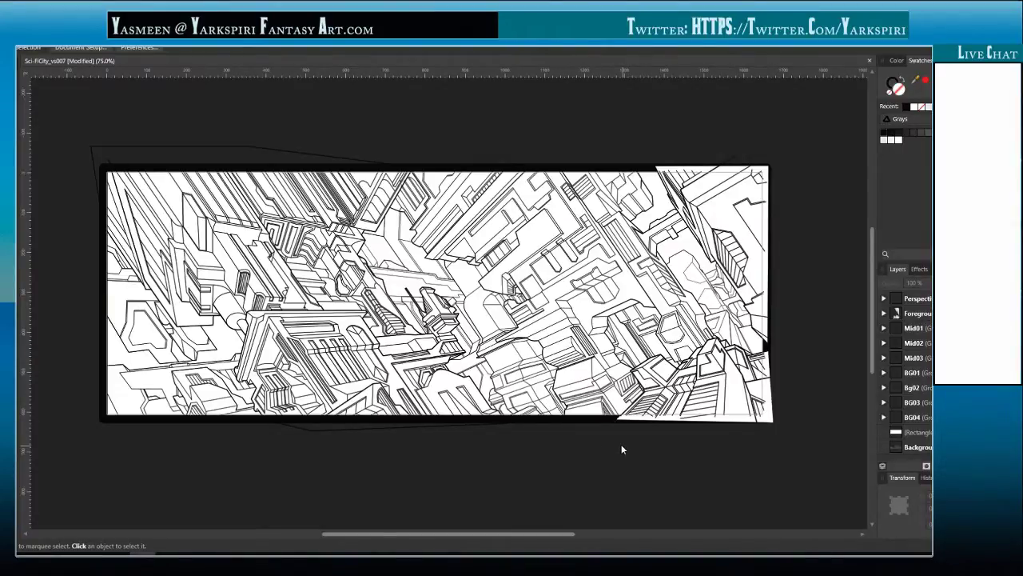
{"action": "left_click_drag", "start_coordinate": [562, 437], "coordinate": [600, 441]}
{"action": "key", "text": "v"}
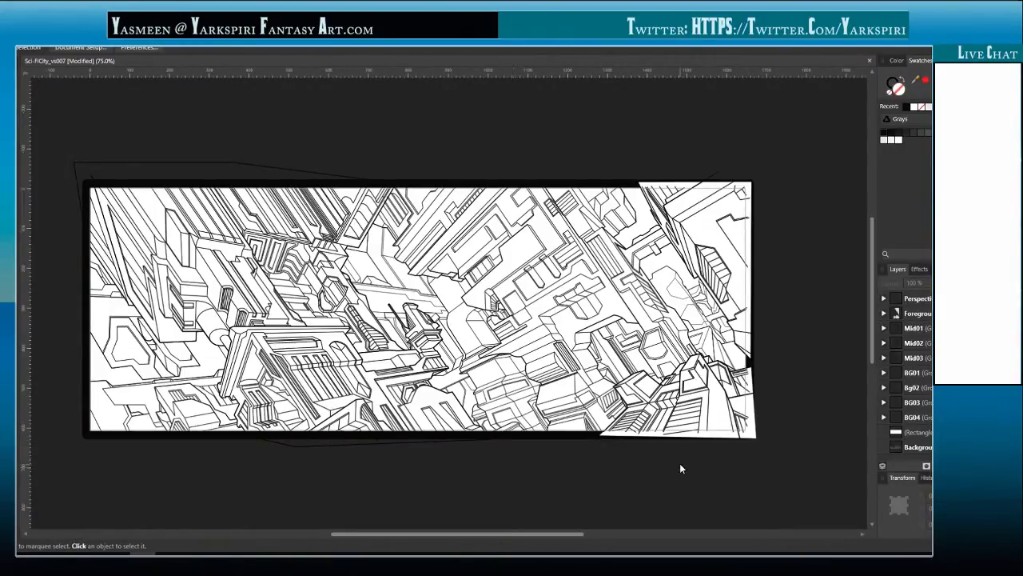
- Hide the Foreground group and all the building groups from Mid01 through BG04
{"action": "left_click", "coordinate": [920, 315]}
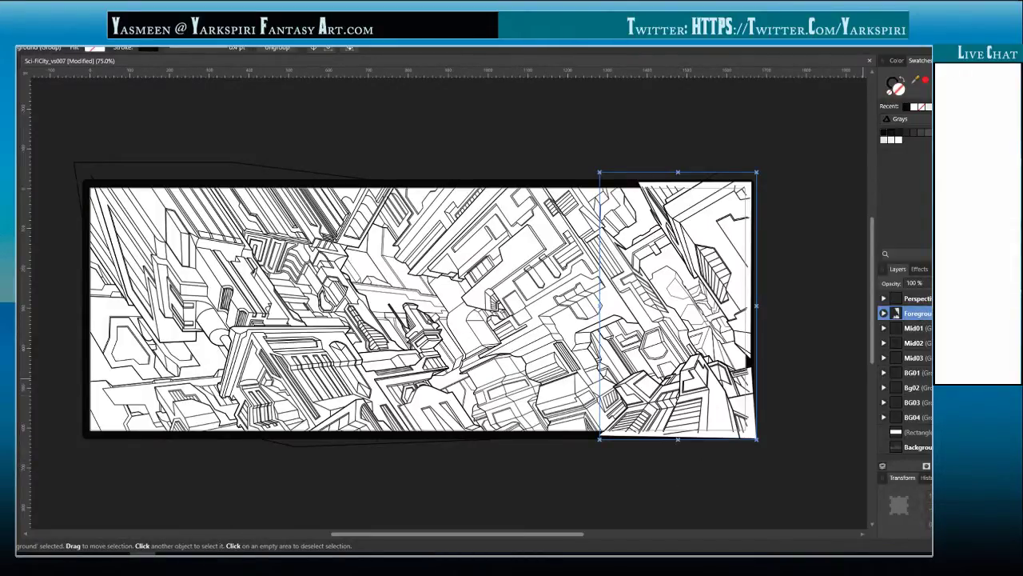
{"action": "left_click", "coordinate": [929, 313]}
{"action": "left_click", "coordinate": [928, 313]}
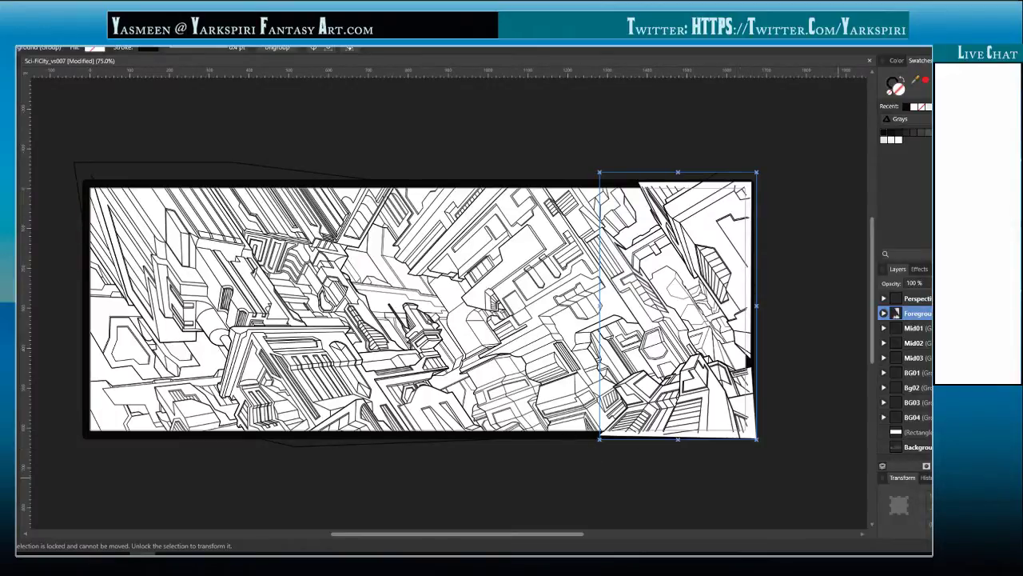
{"action": "key", "text": "ctrl+h"}
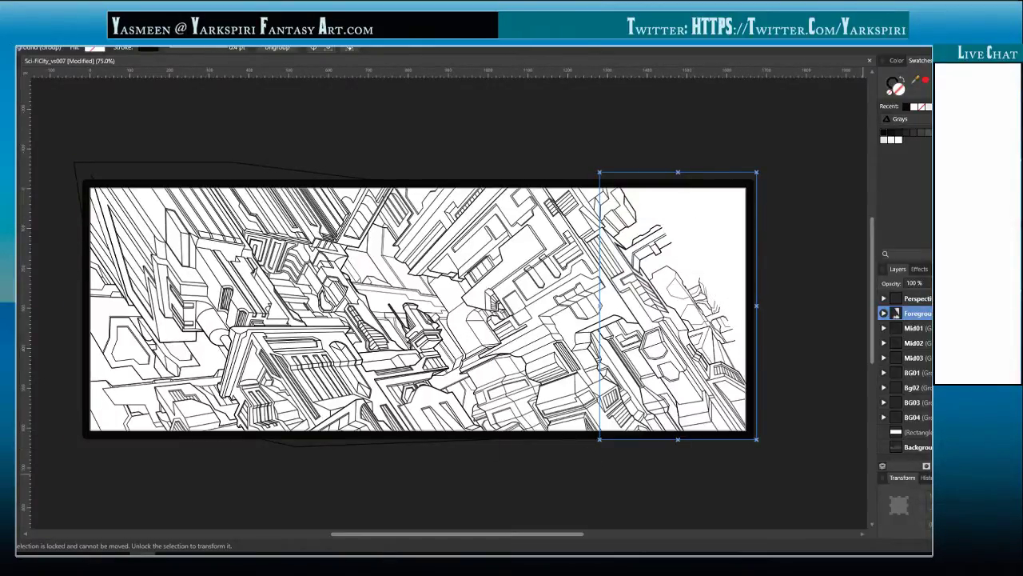
{"action": "left_click", "coordinate": [918, 328]}
{"action": "left_click", "coordinate": [918, 416], "text": "shift"}
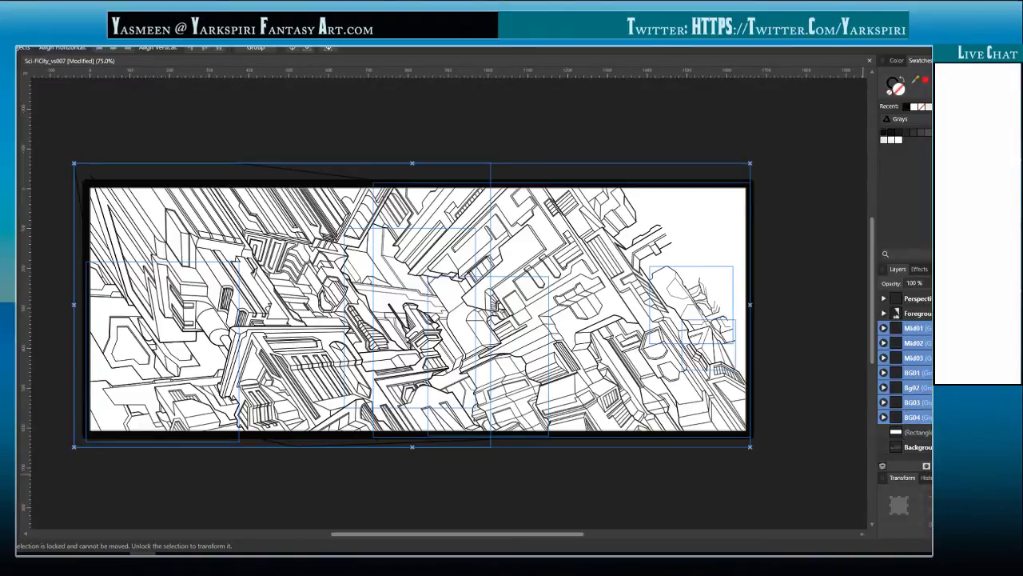
{"action": "key", "text": "ctrl+h"}
- Make only the Mid01 building group visible, centre it in view and clear the selection
{"action": "left_click", "coordinate": [920, 314]}
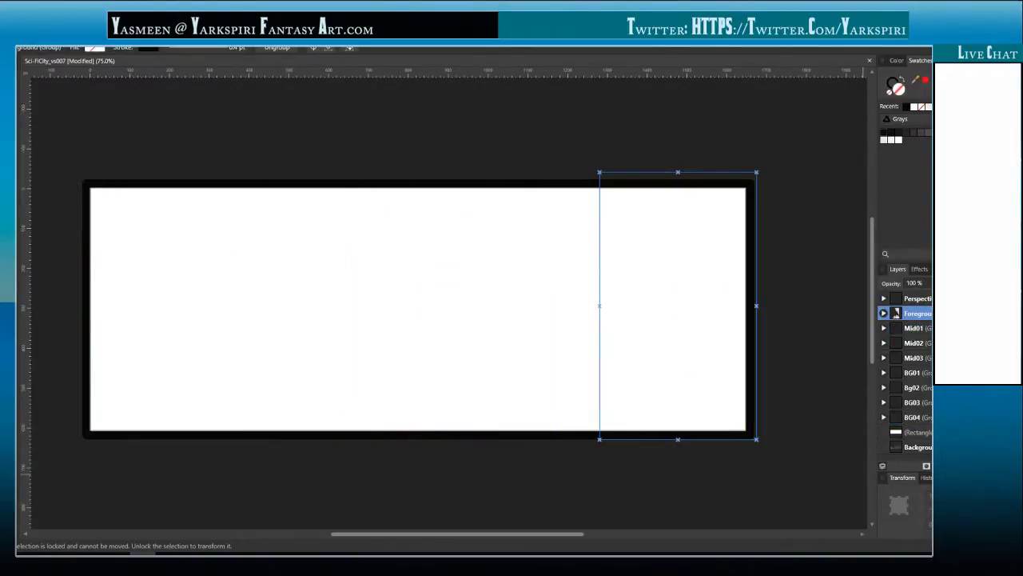
{"action": "left_click", "coordinate": [919, 328]}
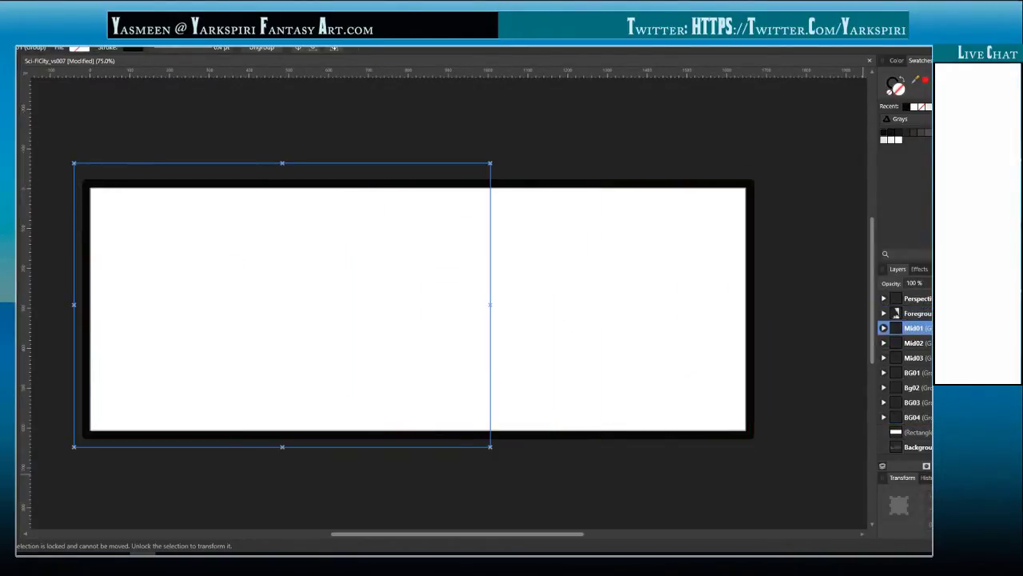
{"action": "key", "text": "ctrl+shift+h"}
{"action": "key", "text": "space"}
{"action": "left_click_drag", "start_coordinate": [398, 481], "coordinate": [445, 487]}
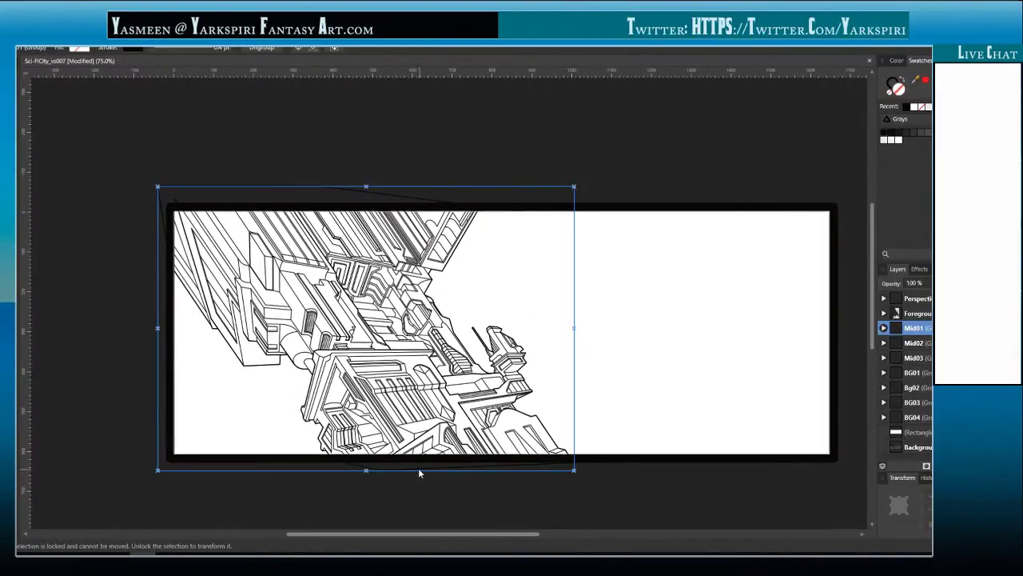
{"action": "left_click", "coordinate": [413, 467]}
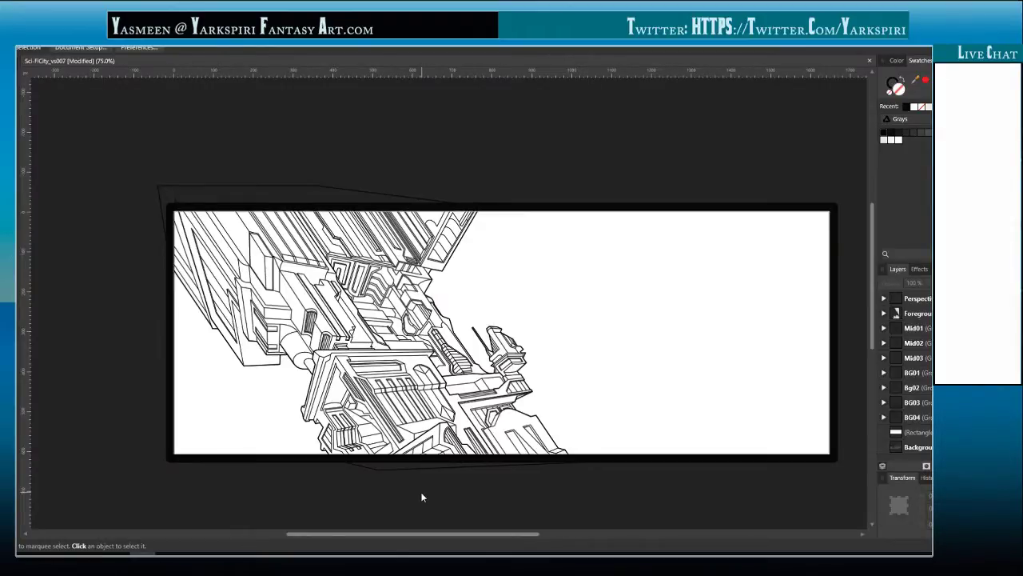
- Duplicate the outer outline curve of the Mid01 buildings inside the group's line weight subgroup
{"action": "key", "text": "ctrl+plus"}
{"action": "key", "text": "ctrl+plus"}
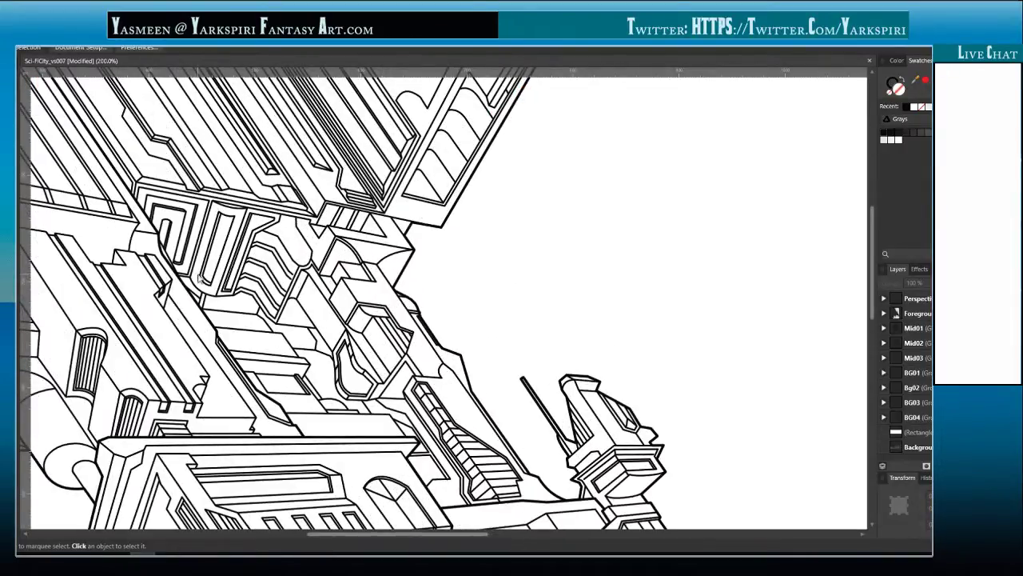
{"action": "left_click_drag", "start_coordinate": [200, 279], "coordinate": [464, 362]}
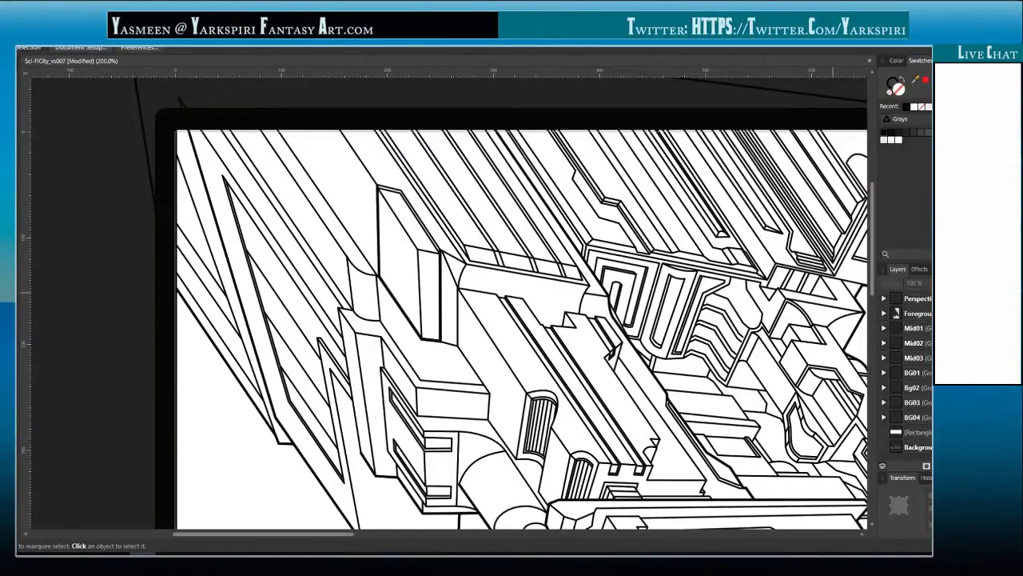
{"action": "left_click", "coordinate": [145, 148]}
{"action": "scroll", "coordinate": [443, 422], "scroll_direction": "down", "scroll_amount": 1}
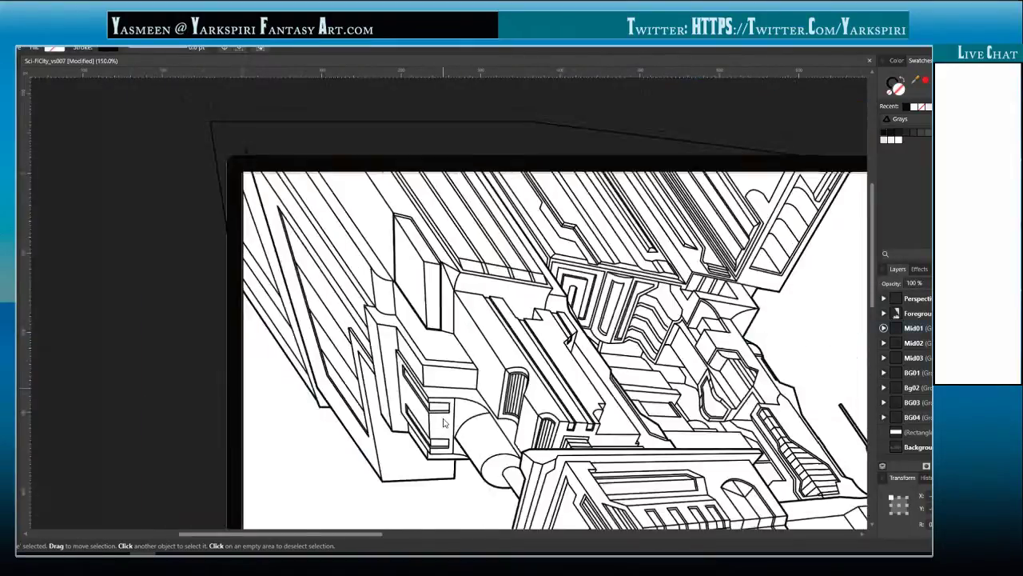
{"action": "scroll", "coordinate": [442, 422], "scroll_direction": "down", "scroll_amount": 2}
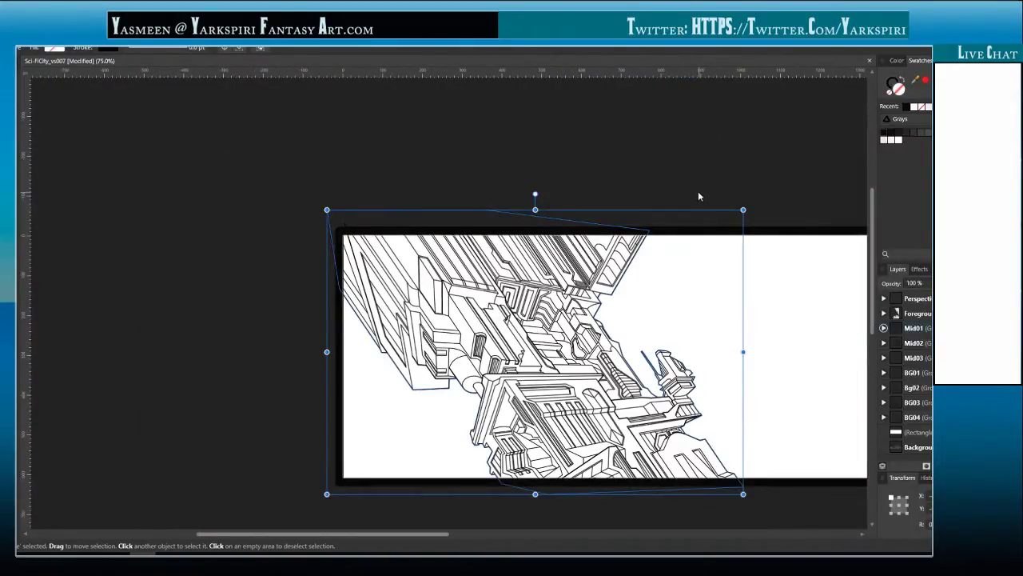
{"action": "left_click", "coordinate": [884, 328]}
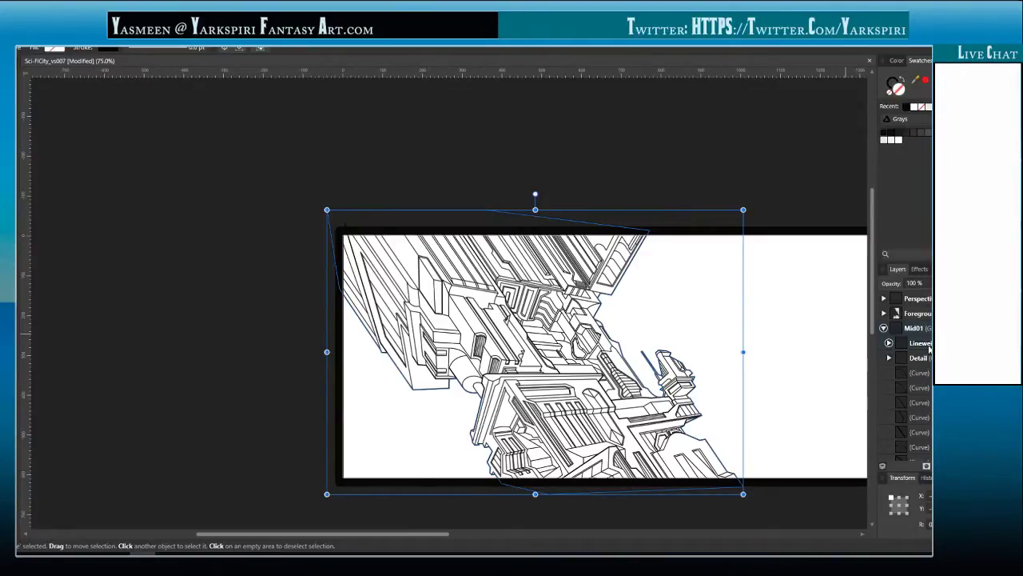
{"action": "scroll", "coordinate": [905, 374], "scroll_direction": "down", "scroll_amount": 2}
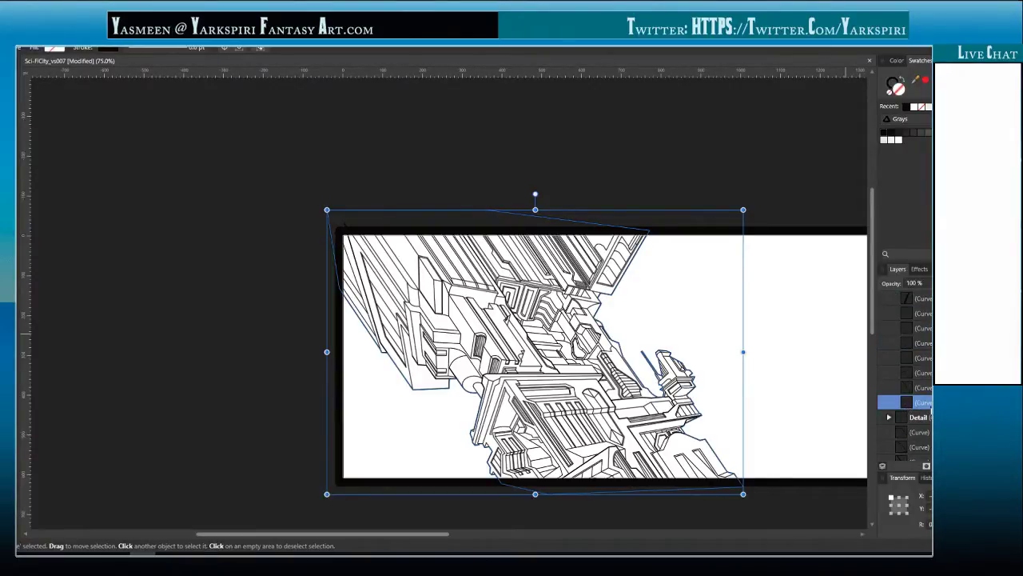
{"action": "key", "text": "ctrl+j"}
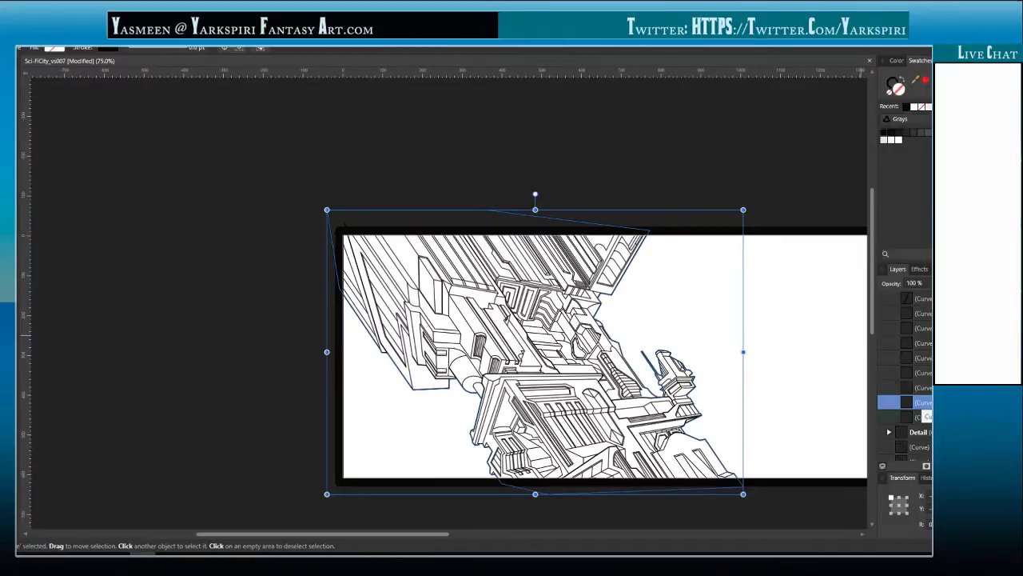
- Move one outline curve out of the line weight subgroup to just below the Detail group and rename it Background
{"action": "scroll", "coordinate": [923, 409], "scroll_direction": "down", "scroll_amount": 1}
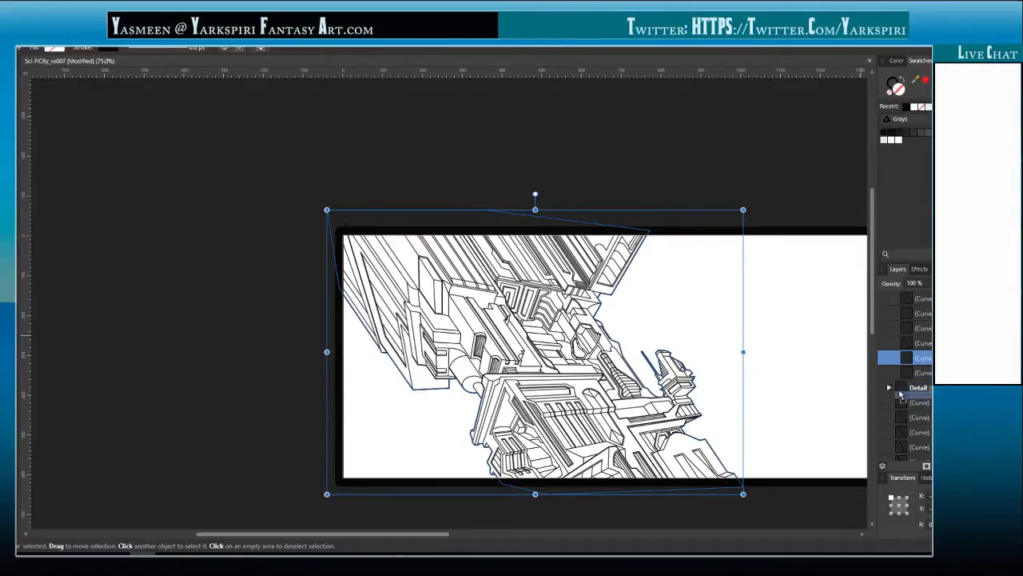
{"action": "left_click_drag", "start_coordinate": [900, 394], "coordinate": [921, 391]}
{"action": "left_click", "coordinate": [923, 389]}
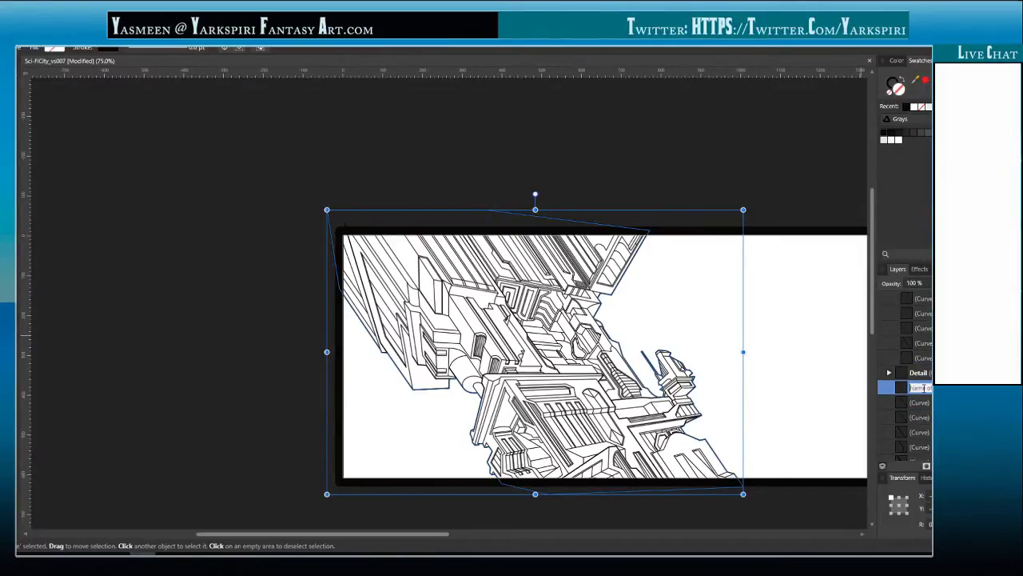
{"action": "type", "text": "Background"}
{"action": "key", "text": "Return"}
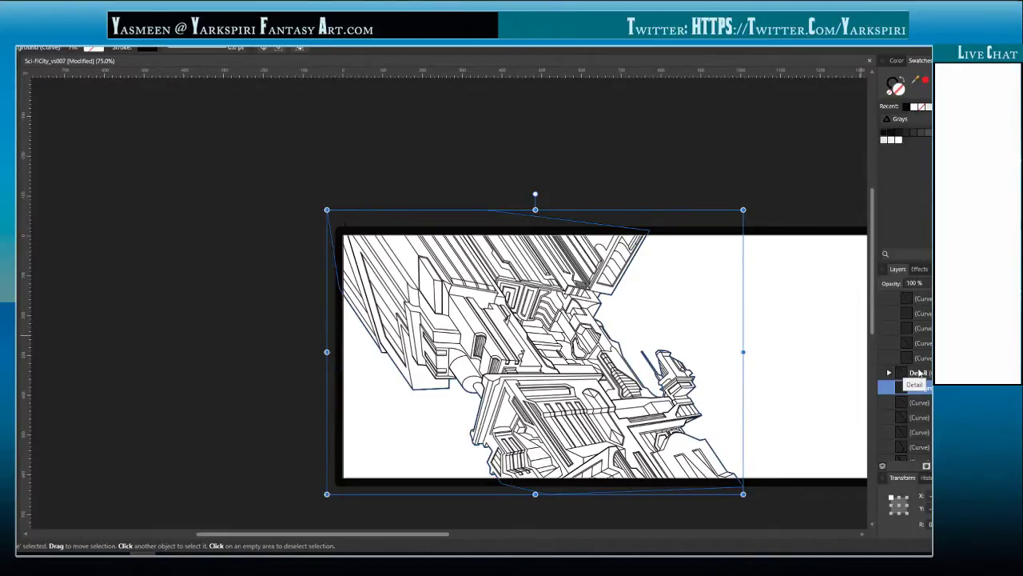
- Move the Background curve out of the Mid01 group so it sits directly above it, with the groups collapsed
{"action": "scroll", "coordinate": [919, 372], "scroll_direction": "up", "scroll_amount": 5}
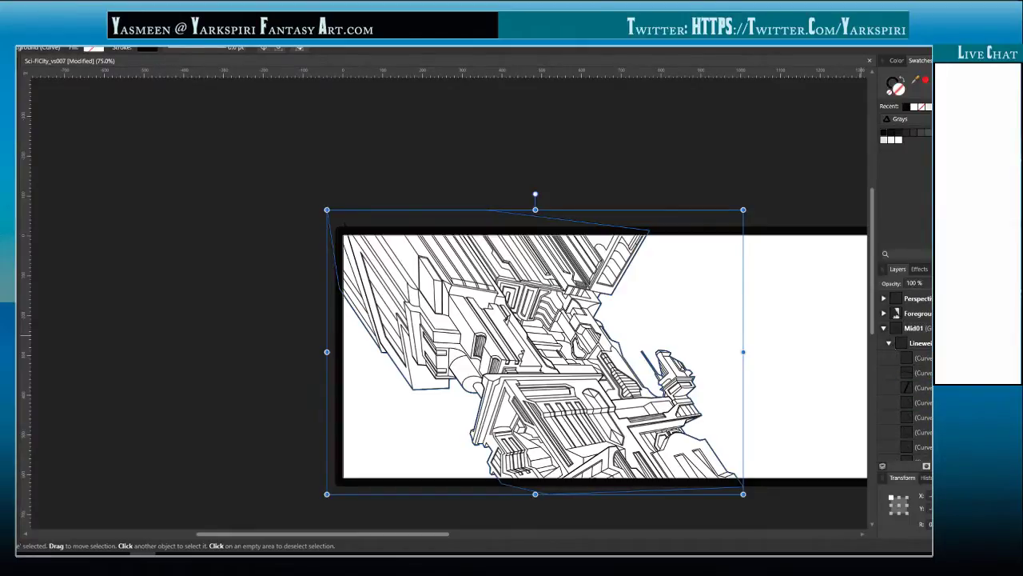
{"action": "left_click", "coordinate": [889, 343]}
{"action": "left_click_drag", "start_coordinate": [906, 372], "coordinate": [899, 341]}
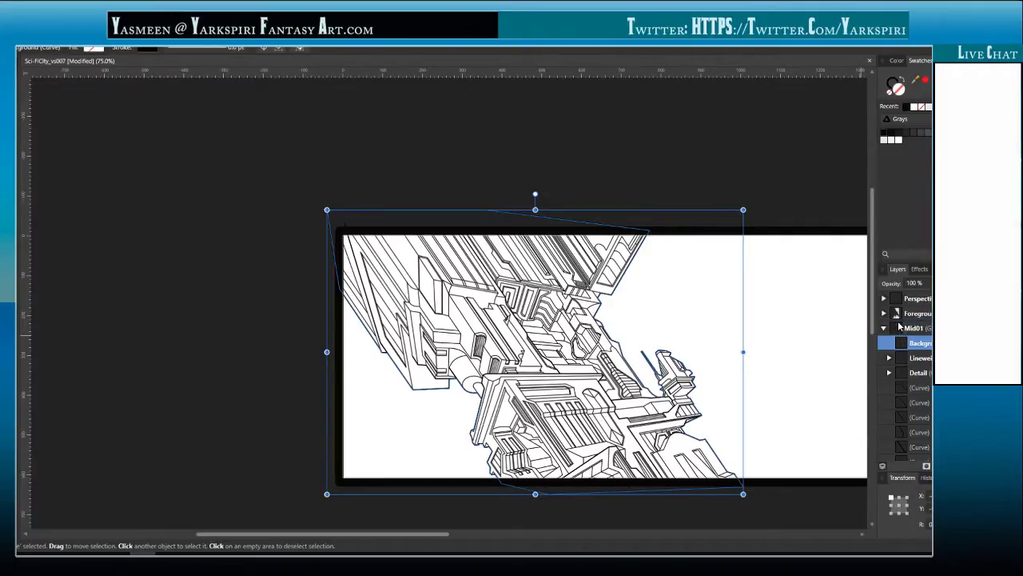
{"action": "left_click_drag", "start_coordinate": [899, 325], "coordinate": [899, 322]}
{"action": "left_click", "coordinate": [885, 343]}
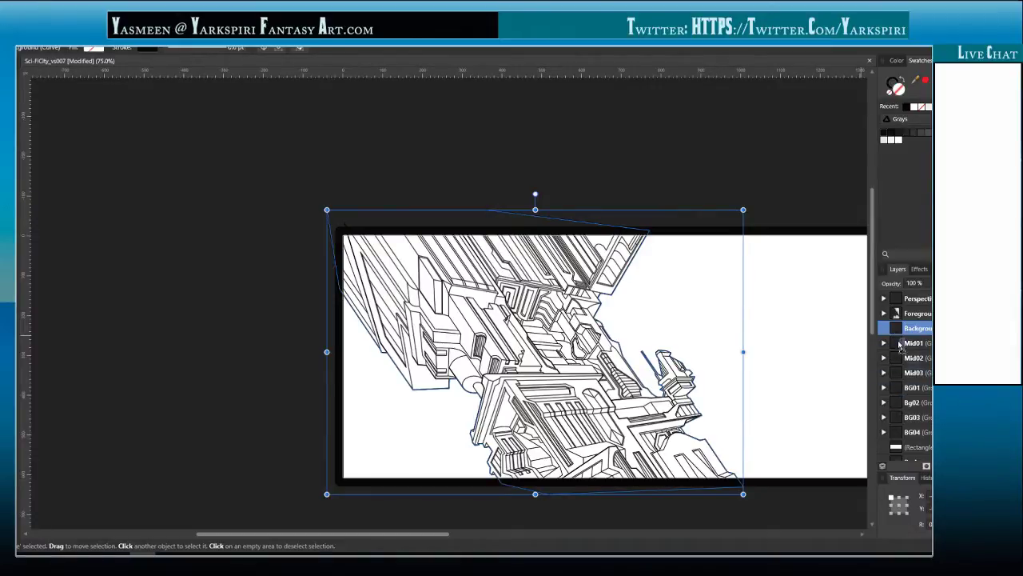
- Place the Background curve back inside the Mid01 group and expand the group's contents
{"action": "left_click_drag", "start_coordinate": [897, 328], "coordinate": [899, 346]}
{"action": "left_click_drag", "start_coordinate": [900, 350], "coordinate": [905, 357]}
{"action": "left_click", "coordinate": [884, 328]}
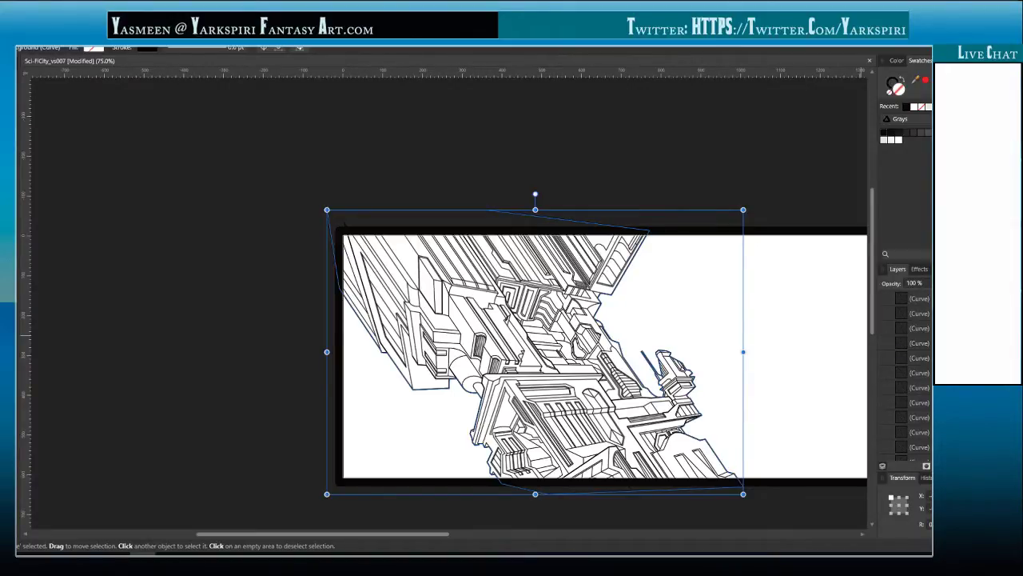
- Move the Background curve inside the Mid01 group to the very bottom, beneath all its other curves
{"action": "scroll", "coordinate": [905, 376], "scroll_direction": "down", "scroll_amount": 4}
{"action": "scroll", "coordinate": [905, 376], "scroll_direction": "up", "scroll_amount": 2}
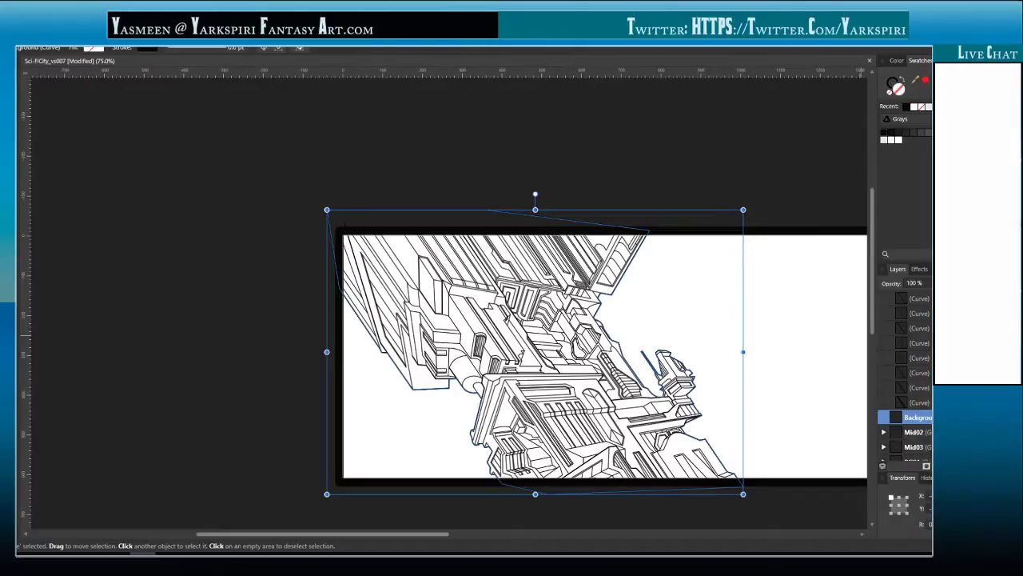
{"action": "scroll", "coordinate": [925, 442], "scroll_direction": "up", "scroll_amount": 2}
{"action": "scroll", "coordinate": [906, 375], "scroll_direction": "down", "scroll_amount": 2}
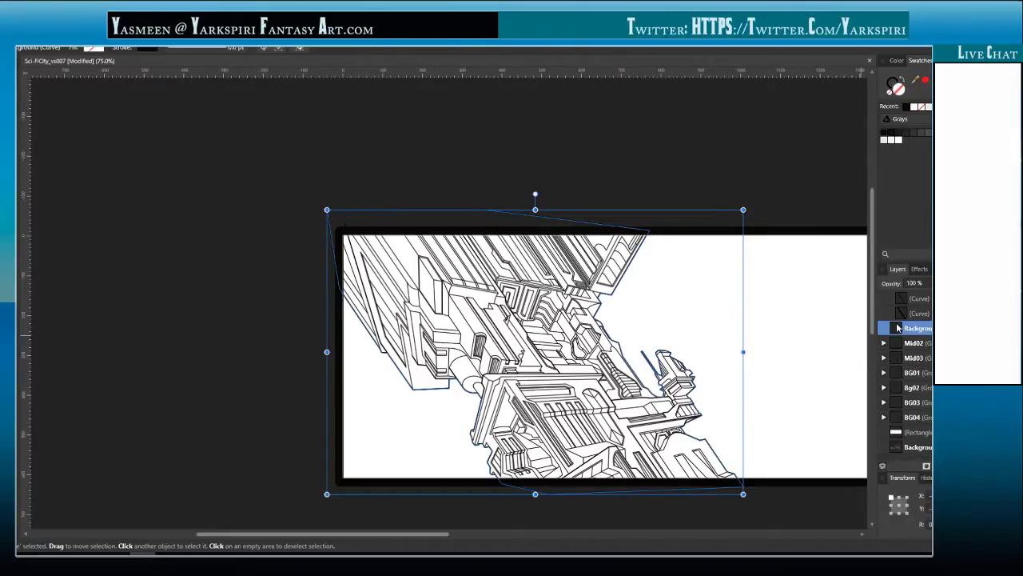
{"action": "scroll", "coordinate": [901, 368], "scroll_direction": "up", "scroll_amount": 3}
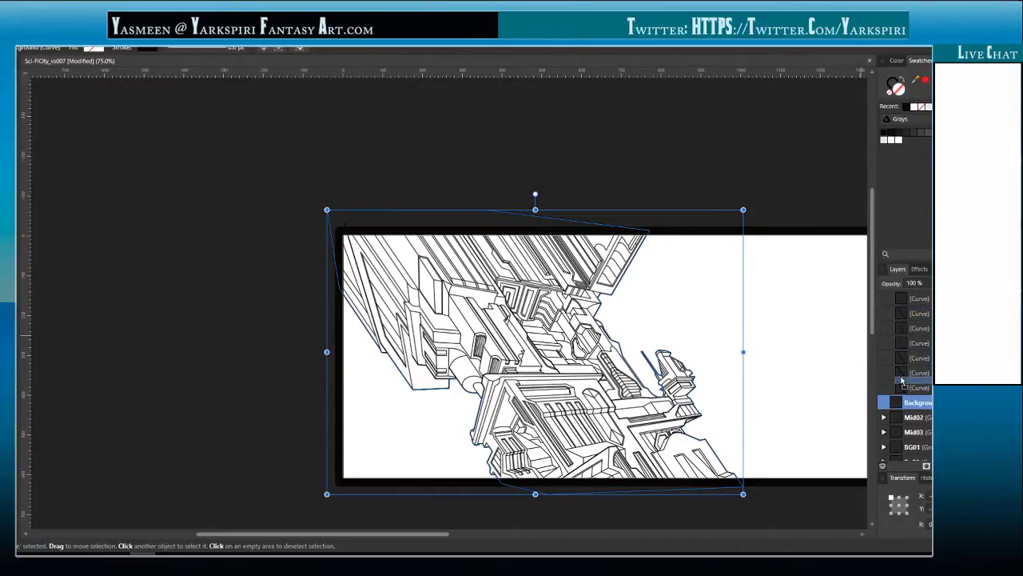
{"action": "left_click_drag", "start_coordinate": [902, 381], "coordinate": [903, 383]}
{"action": "key", "text": "ctrl+["}
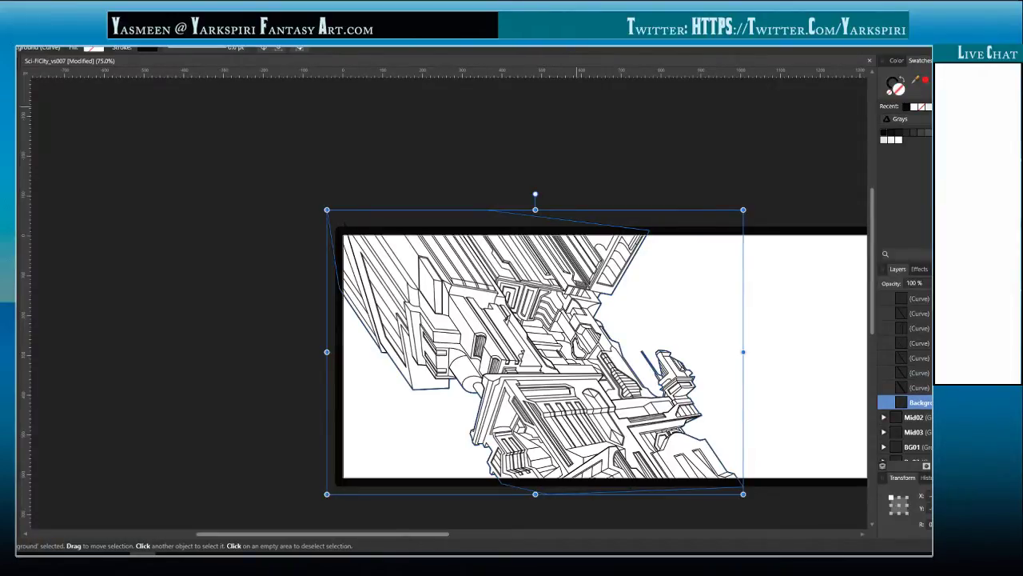
- Remove the Background curve's stroke, fill it with white from the Grays swatches, and deselect it
{"action": "left_click", "coordinate": [145, 49]}
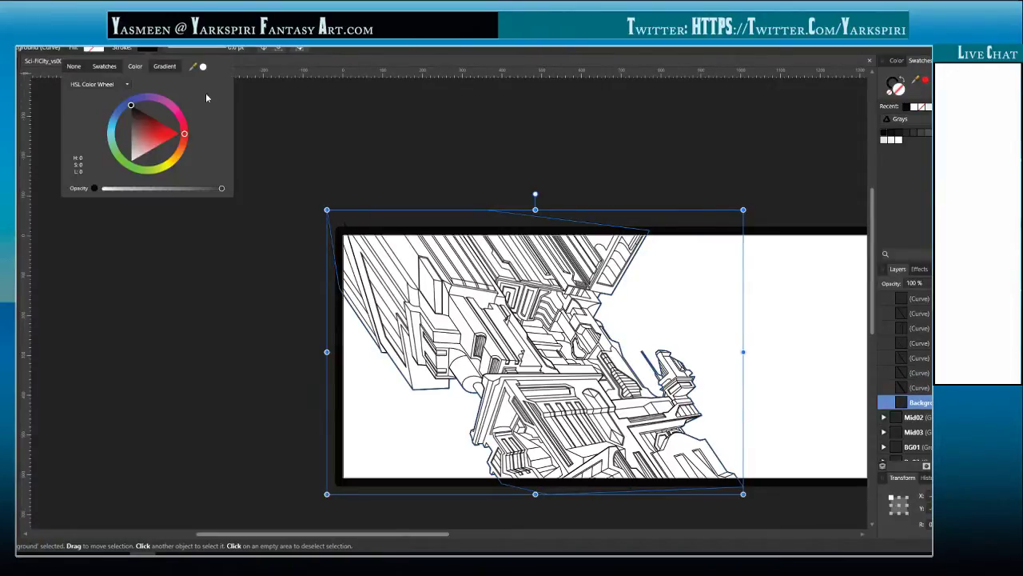
{"action": "left_click", "coordinate": [78, 70]}
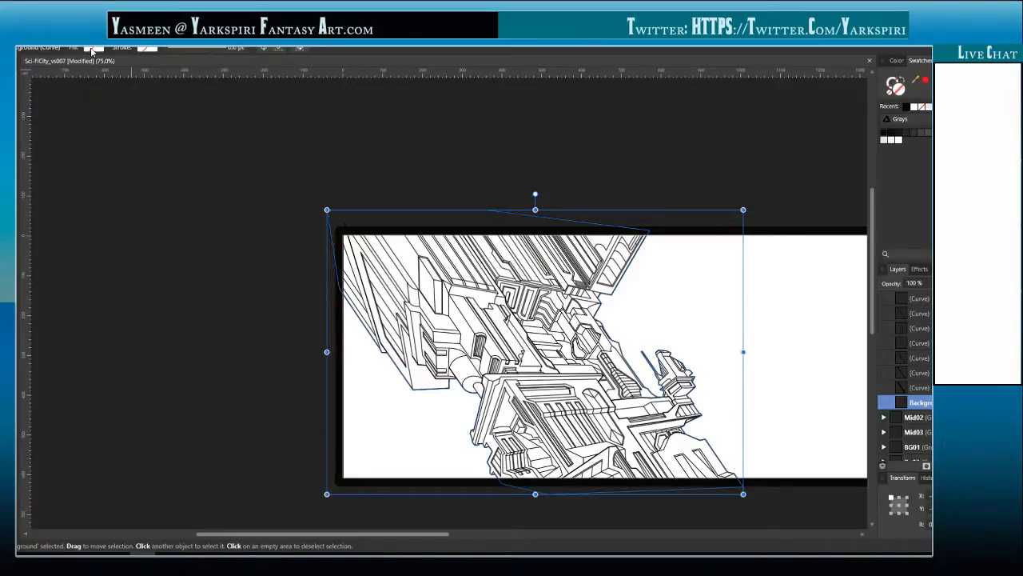
{"action": "left_click", "coordinate": [92, 49]}
{"action": "left_click", "coordinate": [164, 95]}
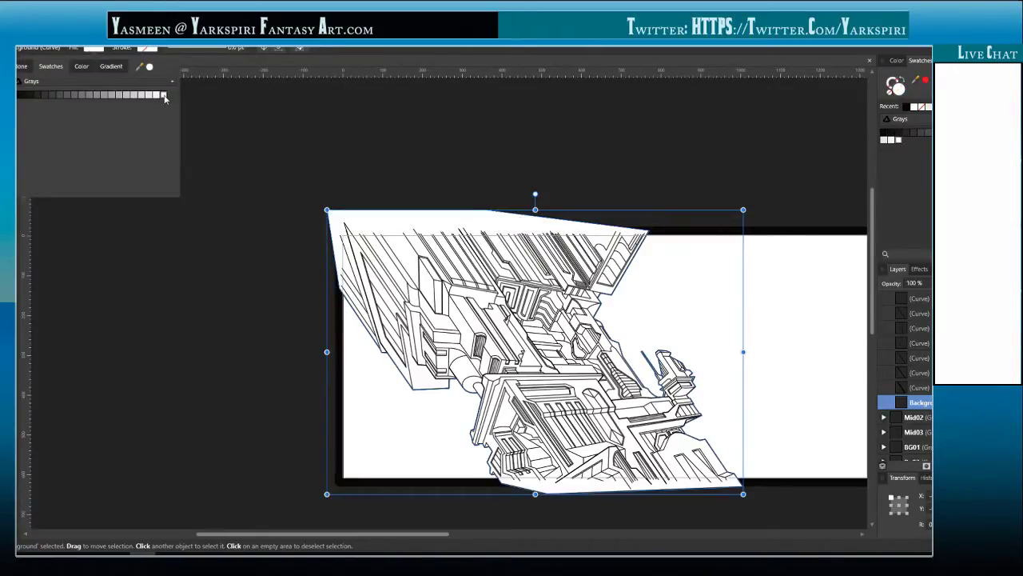
{"action": "left_click", "coordinate": [180, 365]}
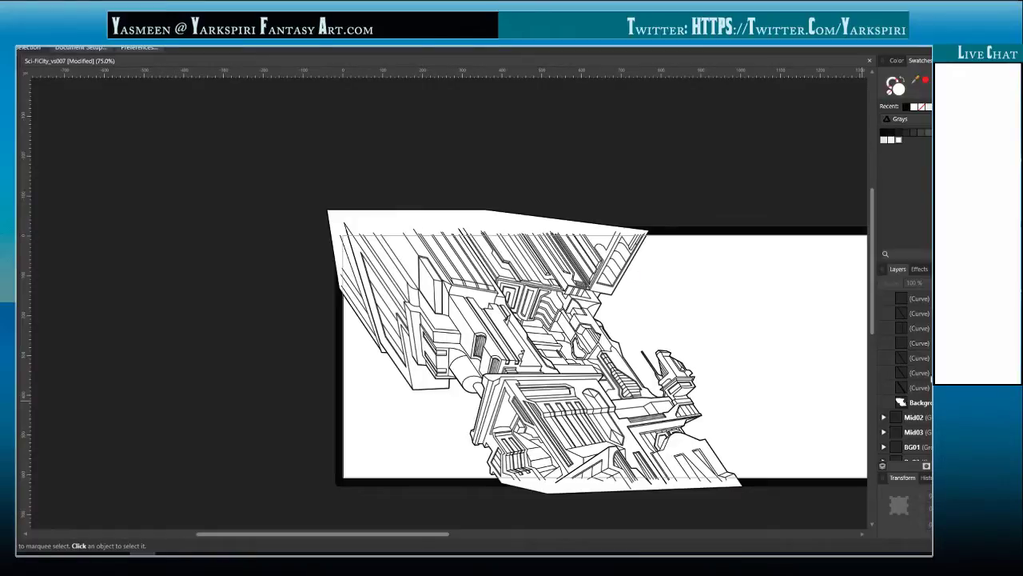
- Collapse the Mid01 group, hide its artwork and show the Mid02 buildings instead
{"action": "scroll", "coordinate": [911, 376], "scroll_direction": "down", "scroll_amount": 2}
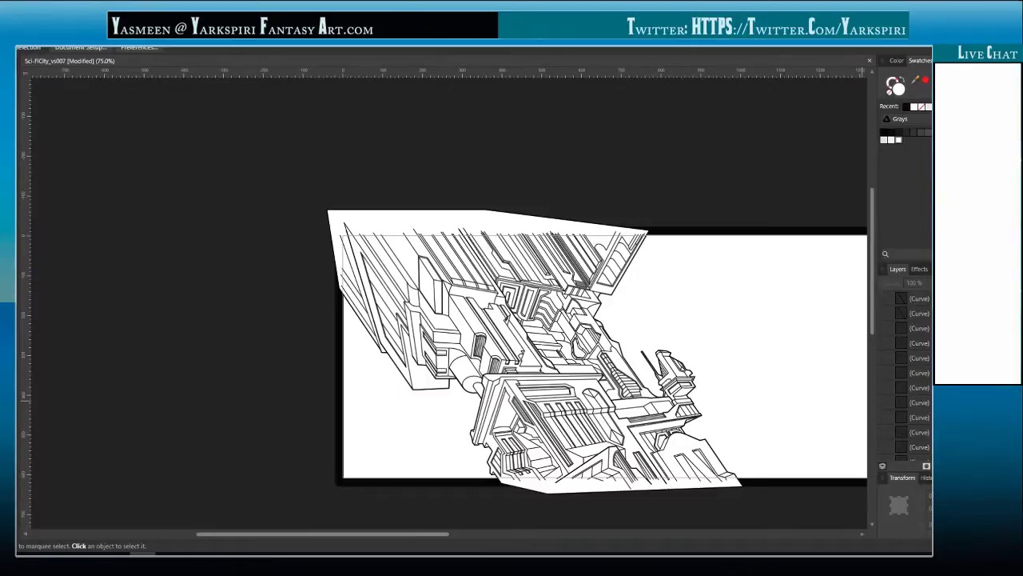
{"action": "scroll", "coordinate": [905, 376], "scroll_direction": "up", "scroll_amount": 5}
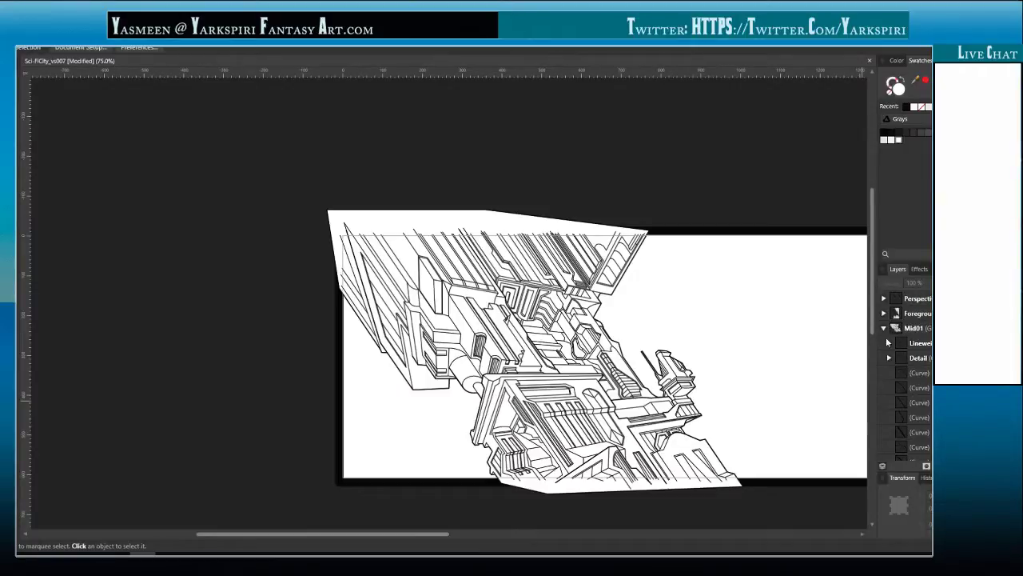
{"action": "left_click", "coordinate": [885, 328]}
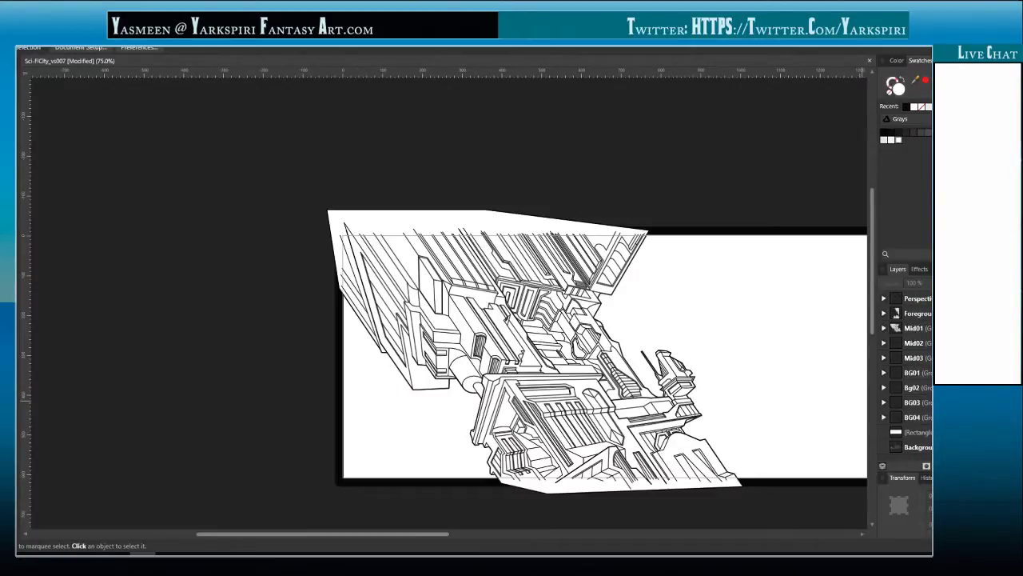
{"action": "left_click", "coordinate": [913, 328]}
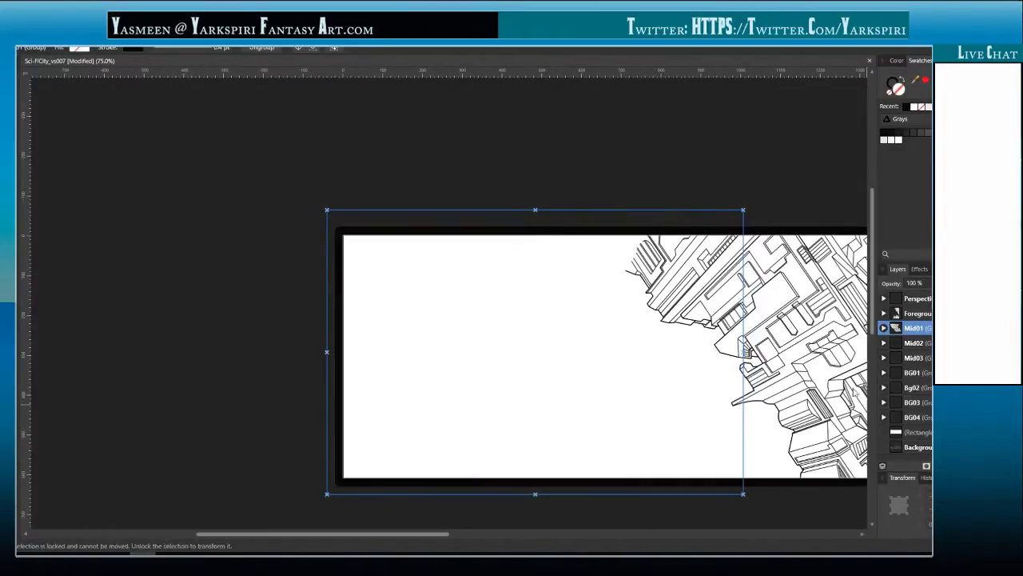
{"action": "key", "text": "space"}
{"action": "left_click_drag", "start_coordinate": [737, 362], "coordinate": [552, 356]}
{"action": "key", "text": "space"}
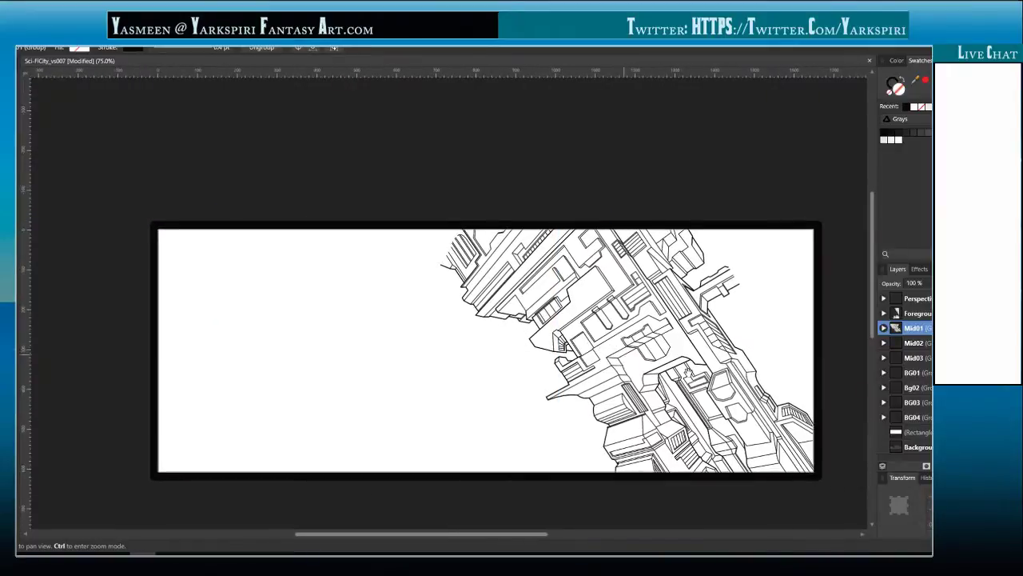
- With the Mid02 group selected, start a Pen curve above the artboard edge and trace the first corners of the buildings' left outline
{"action": "left_click", "coordinate": [918, 345]}
{"action": "key", "text": "space"}
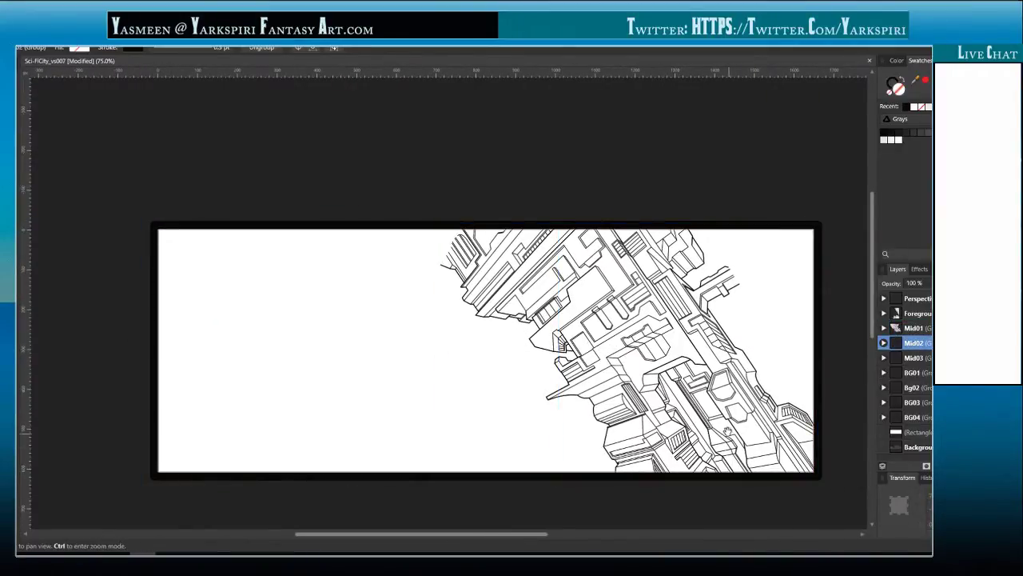
{"action": "left_click_drag", "start_coordinate": [723, 430], "coordinate": [650, 432]}
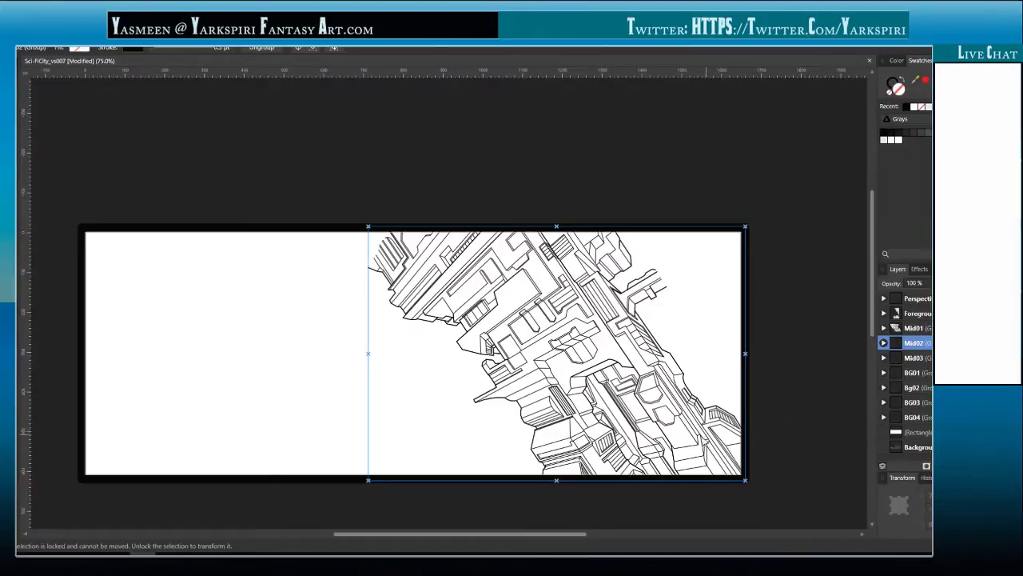
{"action": "key", "text": "ctrl+plus"}
{"action": "key", "text": "ctrl+plus"}
{"action": "key", "text": "ctrl+plus"}
{"action": "key", "text": "ctrl+plus"}
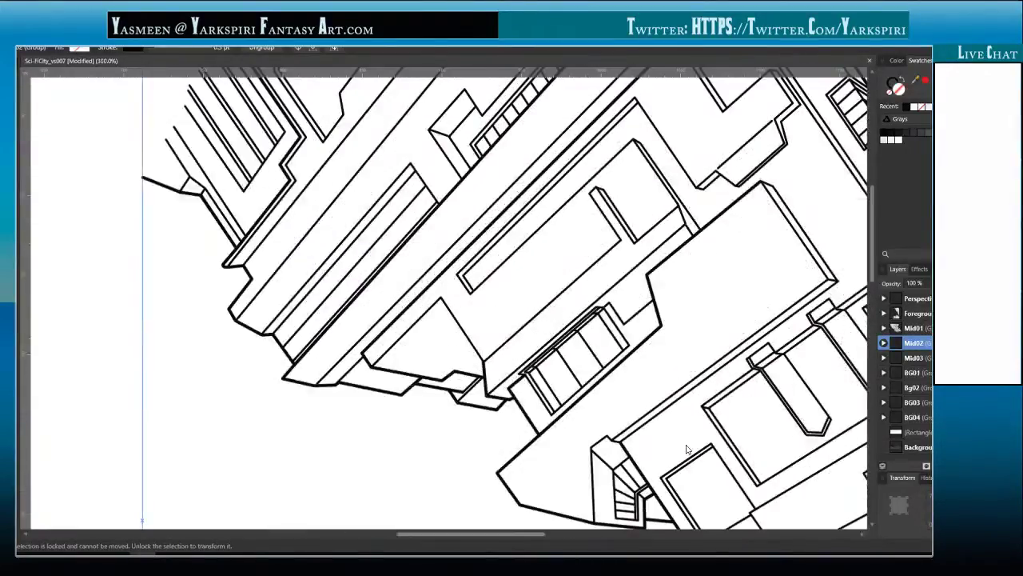
{"action": "left_click_drag", "start_coordinate": [193, 241], "coordinate": [367, 423]}
{"action": "key", "text": "p"}
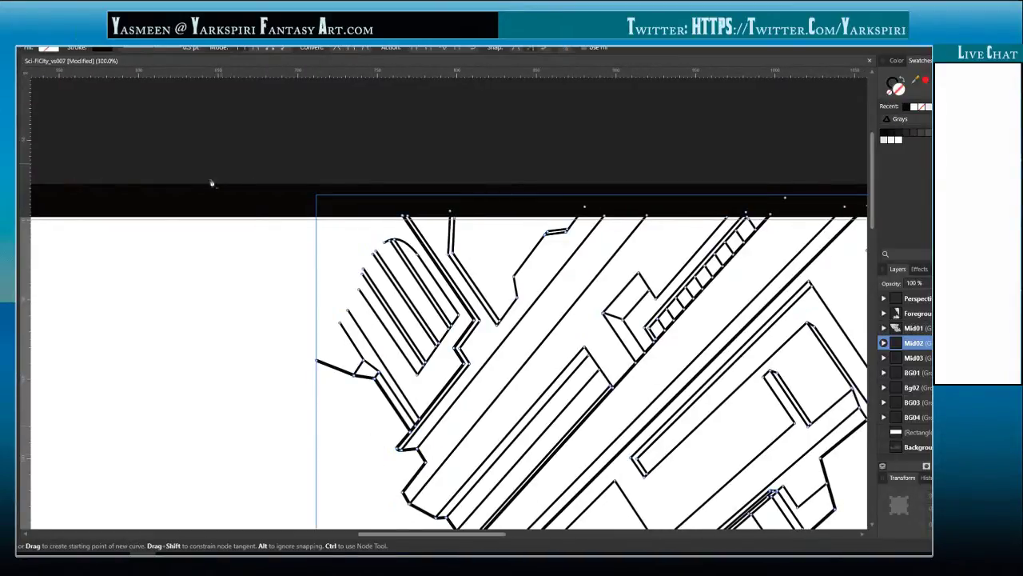
{"action": "left_click", "coordinate": [231, 176]}
{"action": "left_click", "coordinate": [316, 360]}
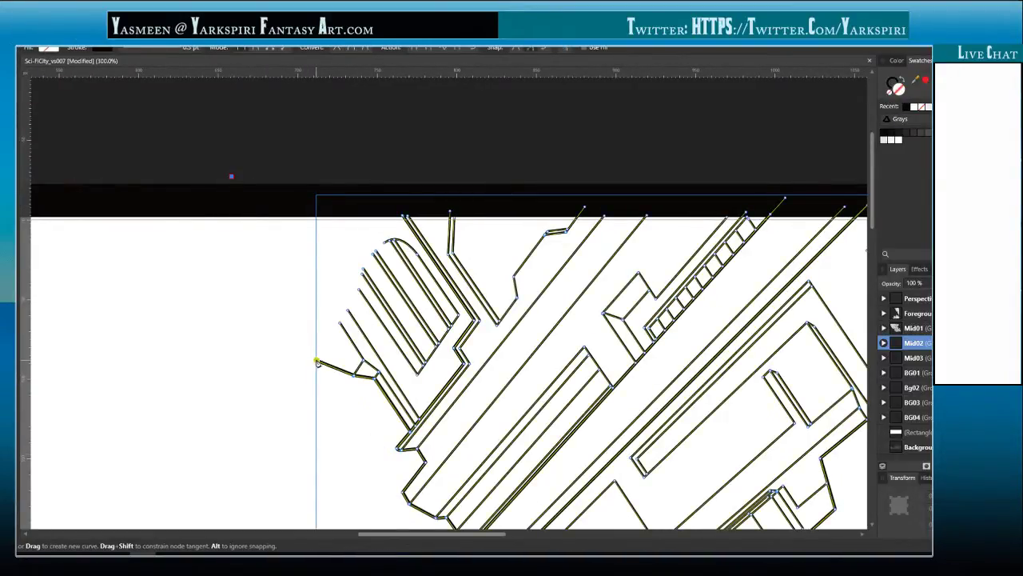
{"action": "left_click", "coordinate": [355, 375]}
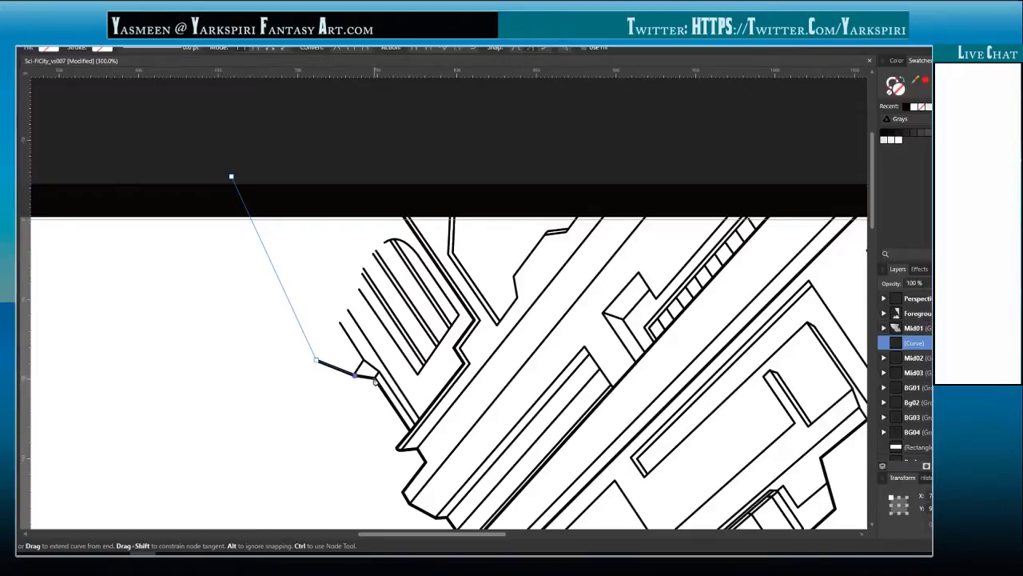
{"action": "left_click", "coordinate": [375, 380]}
- Extend the Mid02 outline curve down the slanted left wall and around the small protruding ledge beneath it
{"action": "key", "text": "ctrl+plus"}
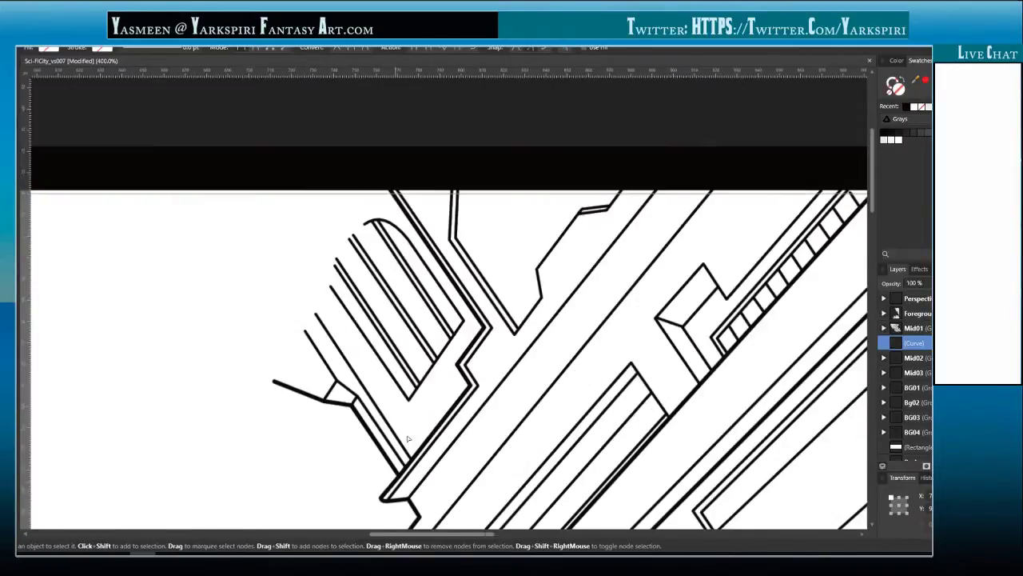
{"action": "key", "text": "space"}
{"action": "left_click_drag", "start_coordinate": [416, 388], "coordinate": [471, 243]}
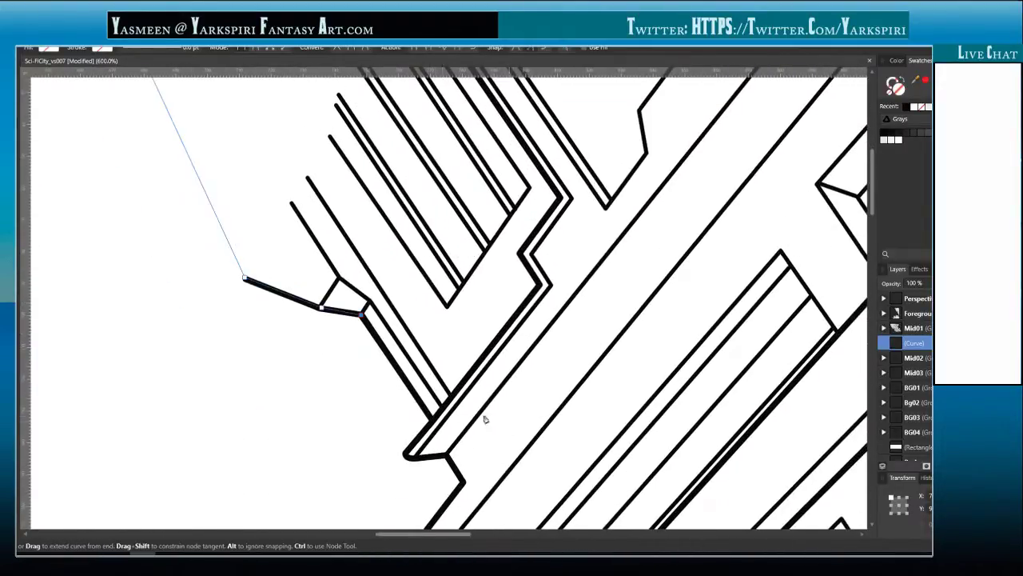
{"action": "left_click", "coordinate": [433, 421]}
{"action": "left_click", "coordinate": [446, 457]}
{"action": "left_click_drag", "start_coordinate": [486, 485], "coordinate": [450, 412]}
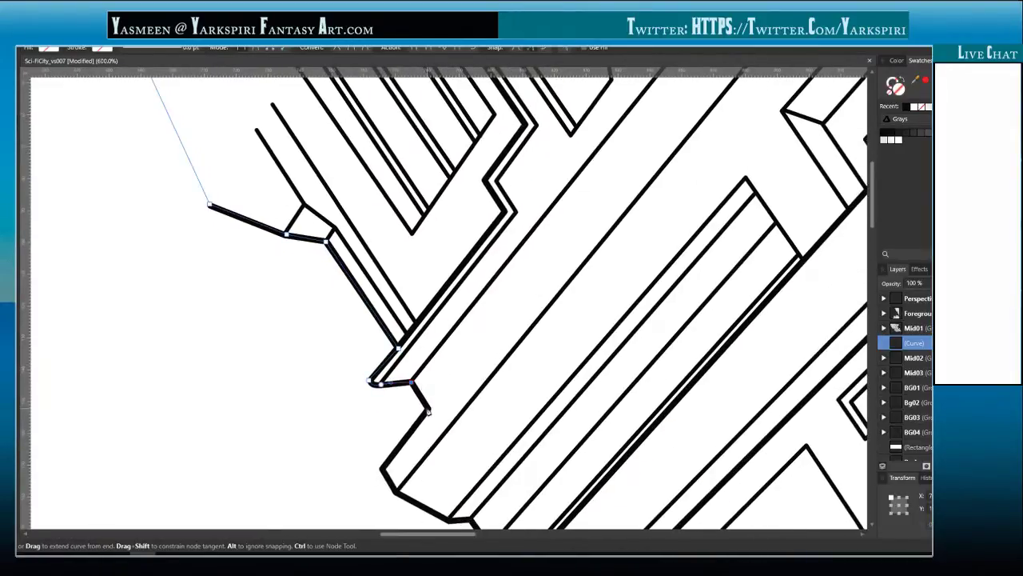
{"action": "left_click", "coordinate": [428, 411]}
{"action": "left_click", "coordinate": [383, 469]}
- Continue the outline curve along the stepped lower-left edge to the pointed corner of the long diagonal beam
{"action": "left_click_drag", "start_coordinate": [442, 453], "coordinate": [408, 351]}
{"action": "left_click", "coordinate": [363, 391]}
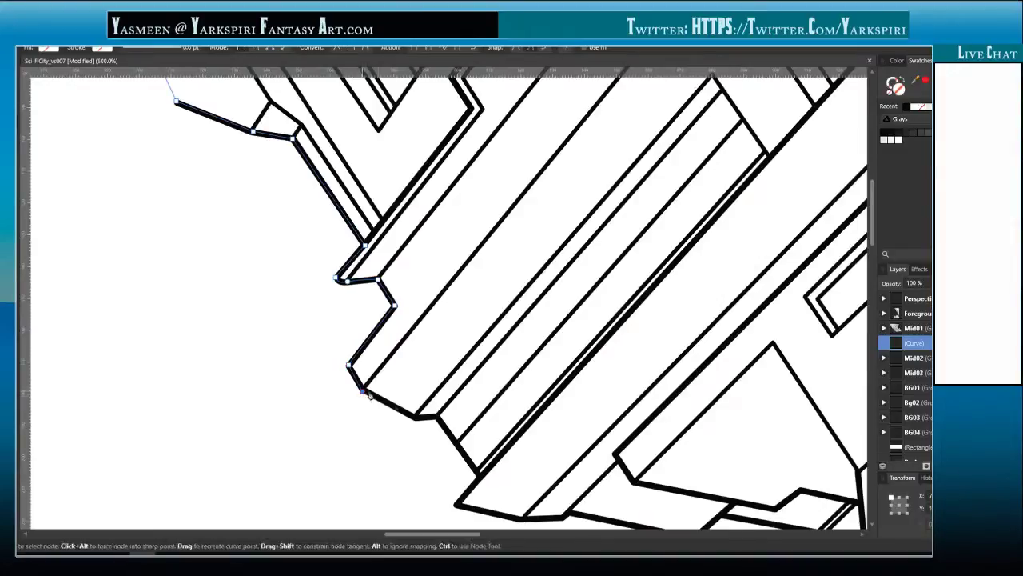
{"action": "left_click", "coordinate": [414, 416]}
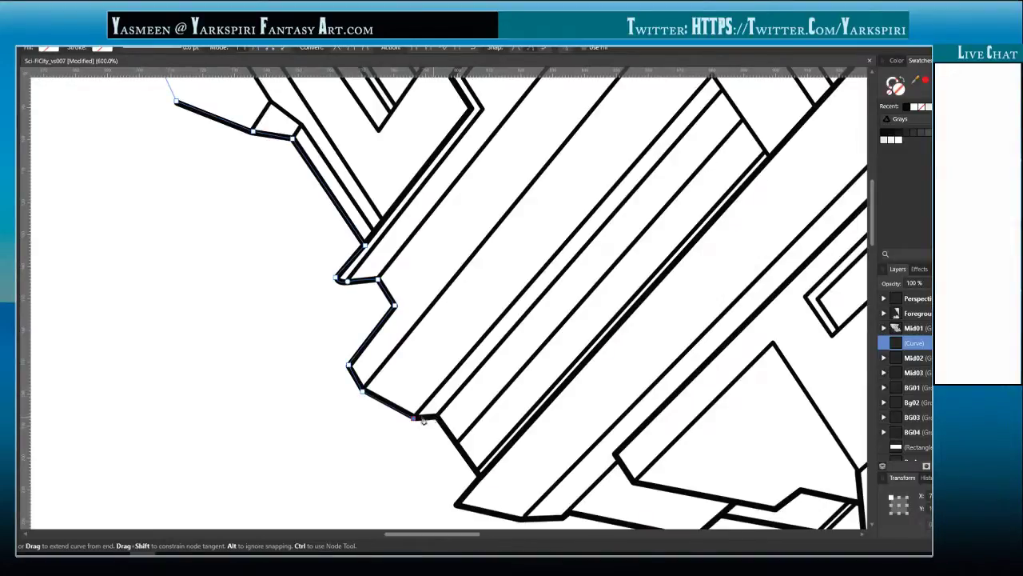
{"action": "key", "text": "ctrl"}
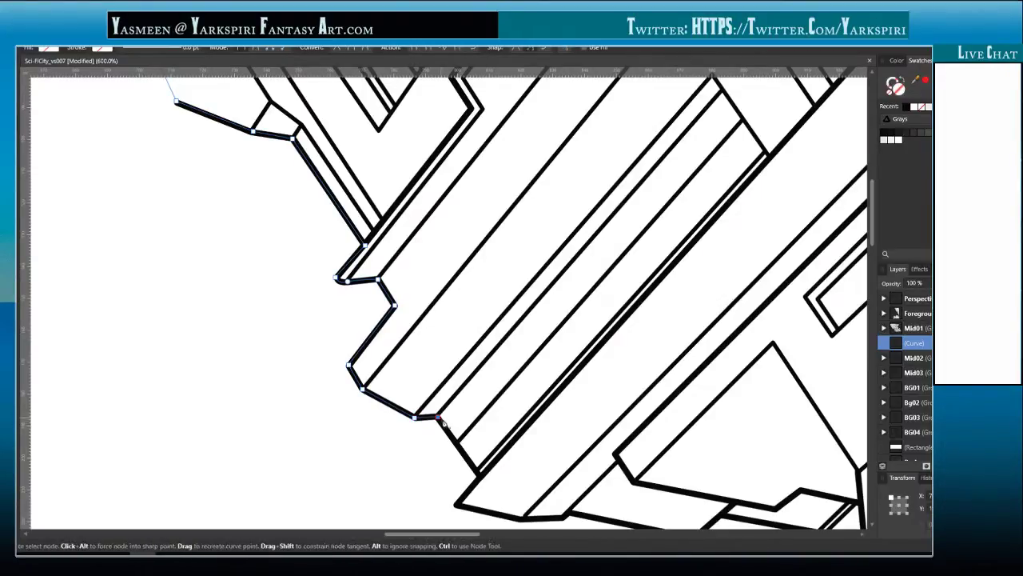
{"action": "left_click", "coordinate": [480, 477]}
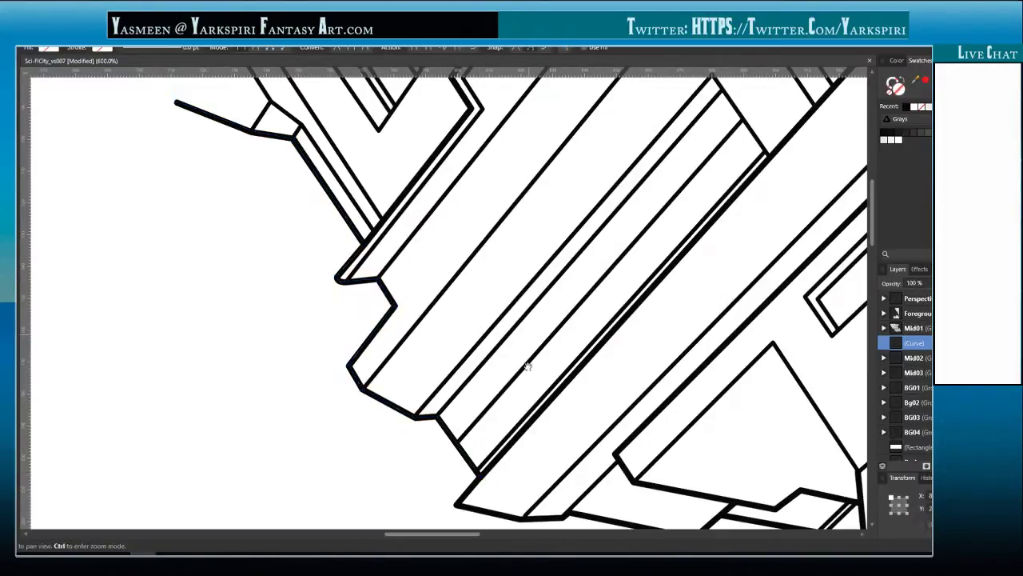
{"action": "left_click_drag", "start_coordinate": [528, 365], "coordinate": [458, 195]}
{"action": "left_click", "coordinate": [389, 336]}
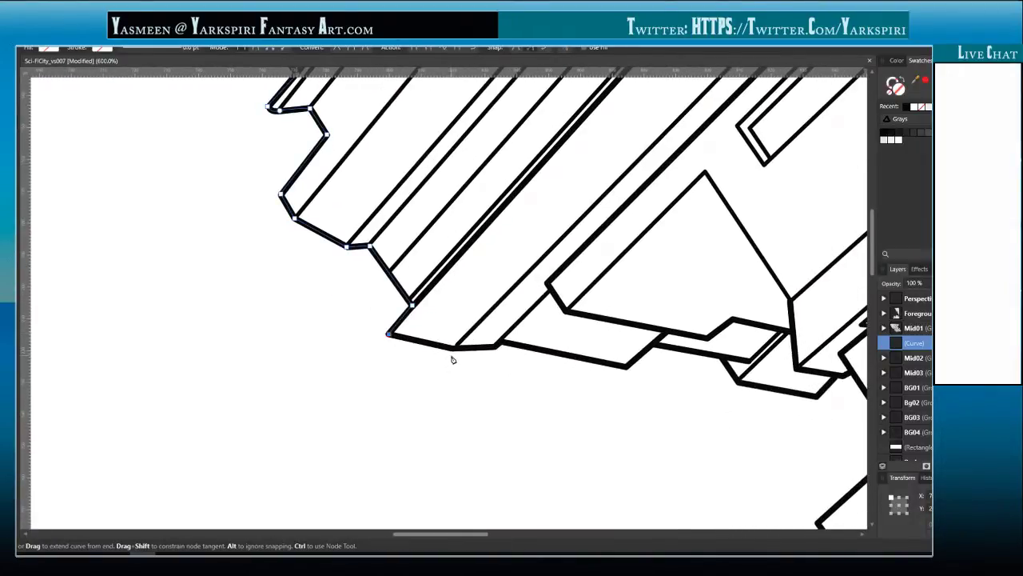
- Trace the underside of the diagonal beams with the outline curve as far as the small hanging block
{"action": "left_click", "coordinate": [454, 350]}
{"action": "left_click", "coordinate": [495, 347]}
{"action": "left_click_drag", "start_coordinate": [674, 325], "coordinate": [330, 333]}
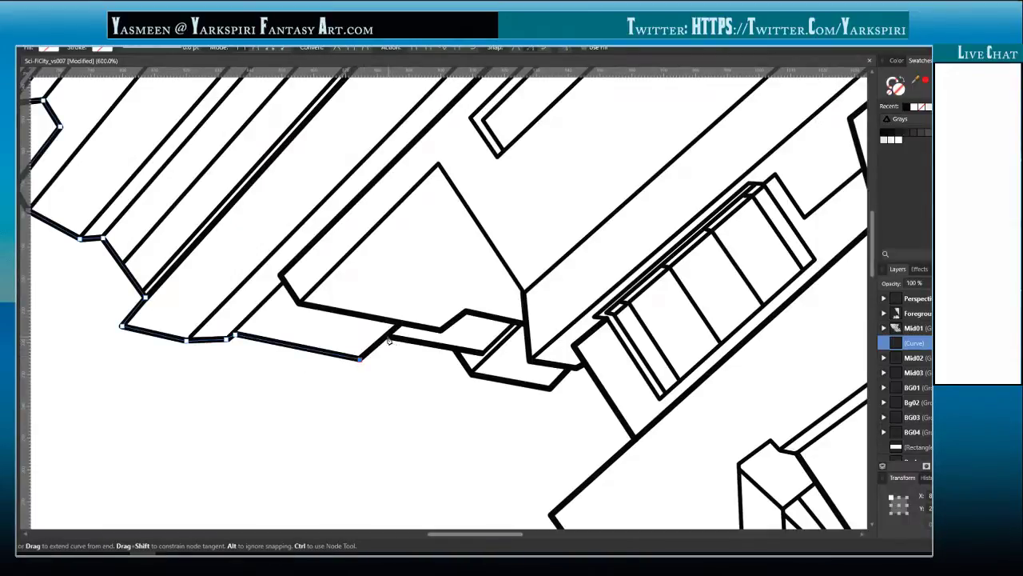
{"action": "left_click", "coordinate": [388, 336]}
{"action": "left_click_drag", "start_coordinate": [373, 366], "coordinate": [313, 359]}
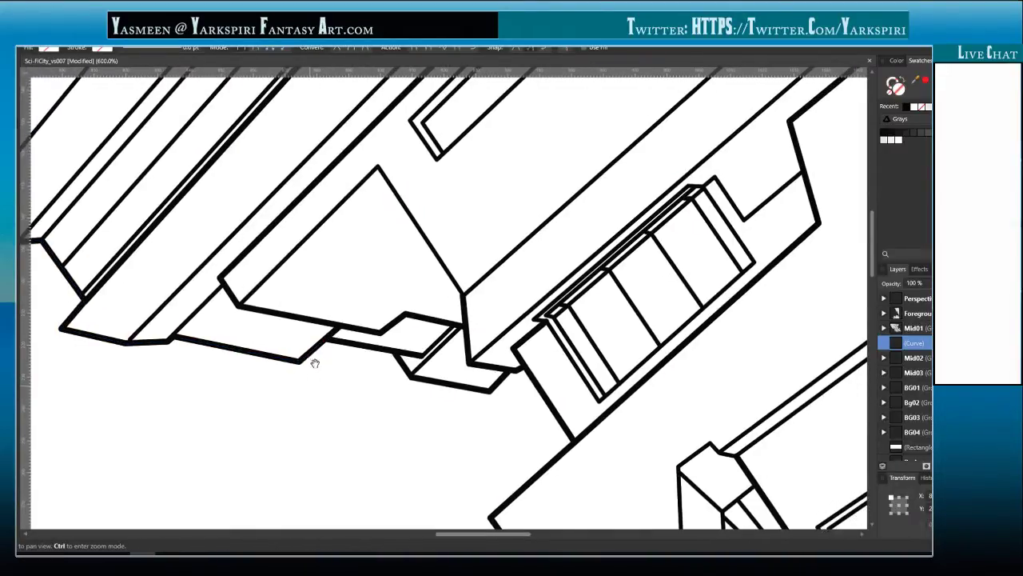
{"action": "left_click", "coordinate": [396, 353]}
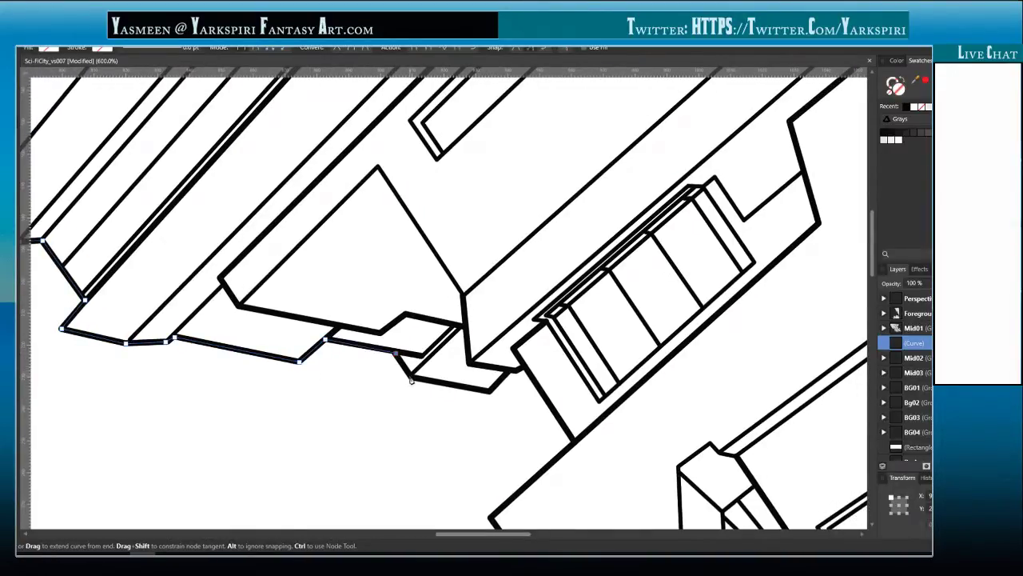
- Carry the outline curve around the small hanging block and down the wall to the large slab's outer corner
{"action": "left_click", "coordinate": [410, 377]}
{"action": "left_click", "coordinate": [491, 392]}
{"action": "left_click", "coordinate": [517, 370]}
{"action": "left_click", "coordinate": [524, 367]}
{"action": "left_click", "coordinate": [576, 440]}
{"action": "scroll", "coordinate": [493, 385], "scroll_direction": "down", "scroll_amount": 3}
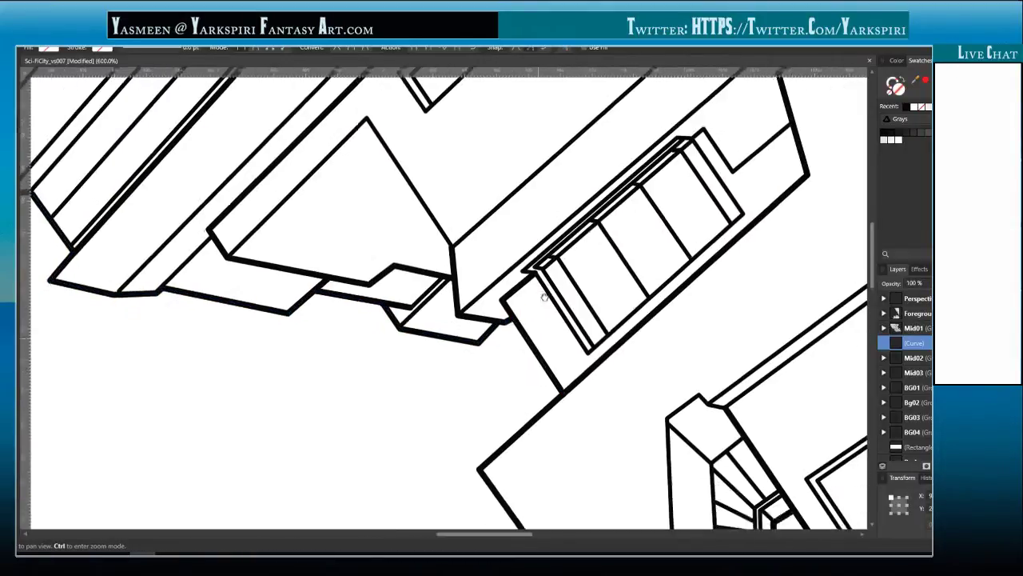
{"action": "left_click", "coordinate": [481, 407]}
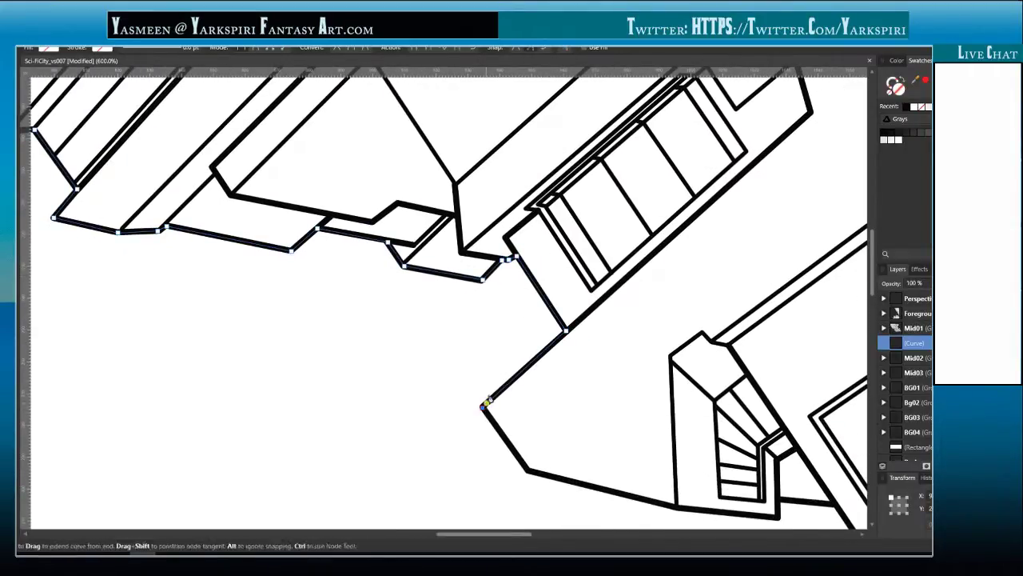
- Trace the large slab's lower edge with the outline curve, ending on the short vertical edge below the staircase
{"action": "scroll", "coordinate": [397, 290], "scroll_direction": "down", "scroll_amount": 4}
{"action": "scroll", "coordinate": [397, 290], "scroll_direction": "right", "scroll_amount": 4}
{"action": "left_click", "coordinate": [383, 323]}
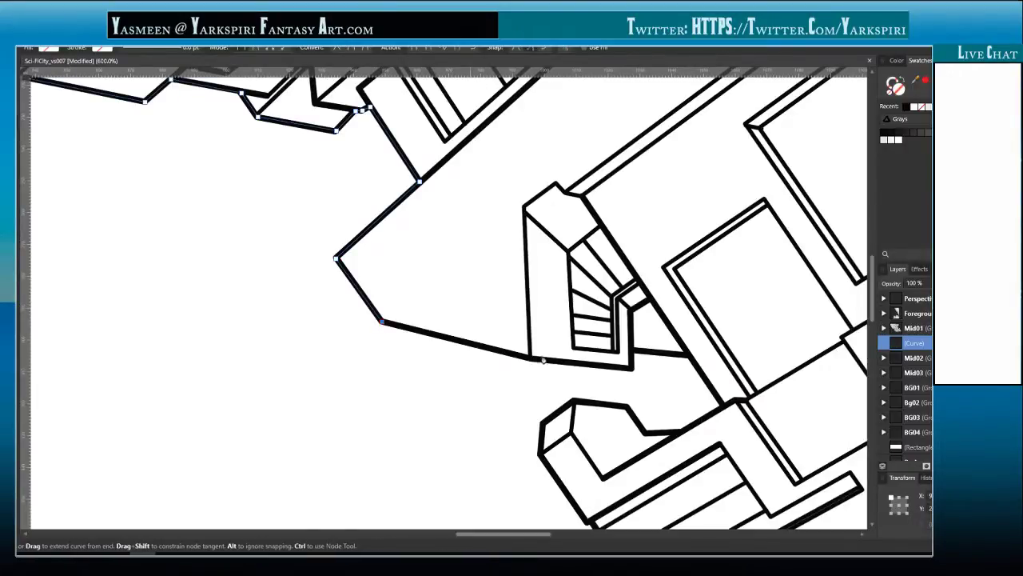
{"action": "left_click", "coordinate": [529, 358]}
{"action": "left_click", "coordinate": [632, 368]}
{"action": "left_click", "coordinate": [632, 351]}
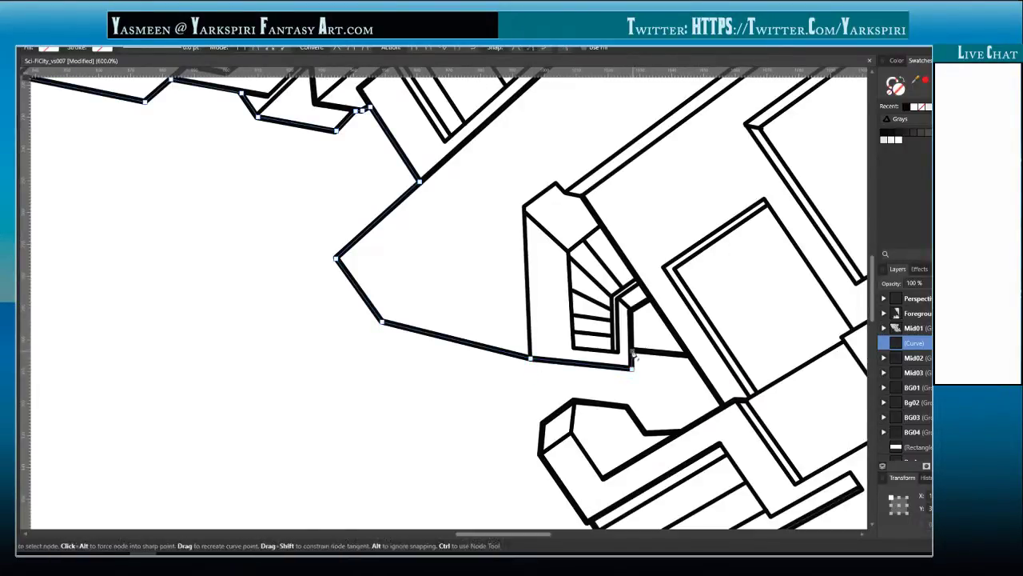
- Resume the outline curve at the edge below the staircase and extend it along the thin line to the diagonal wall
{"action": "key", "text": "Escape"}
{"action": "left_click", "coordinate": [689, 355]}
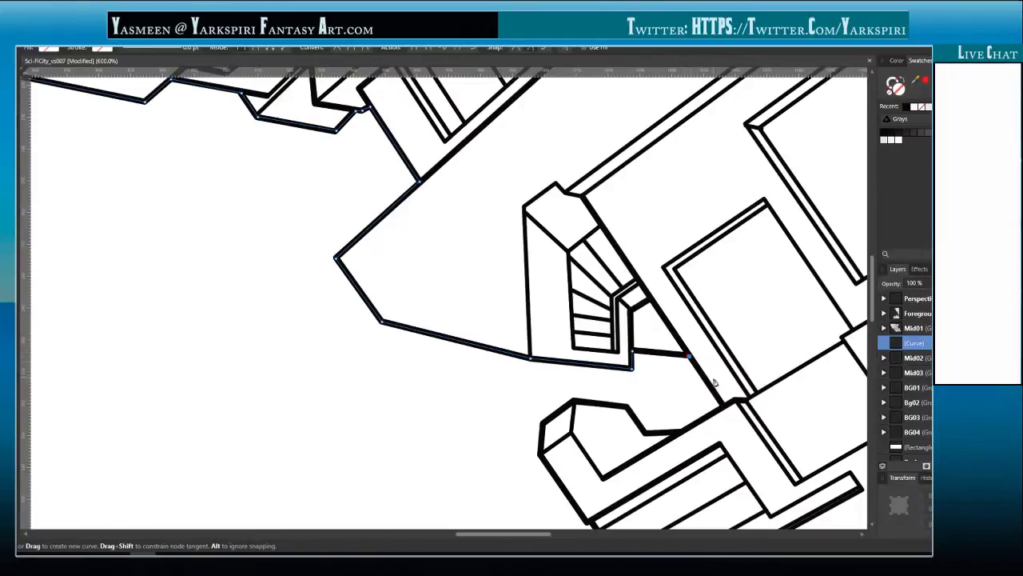
{"action": "left_click", "coordinate": [632, 351]}
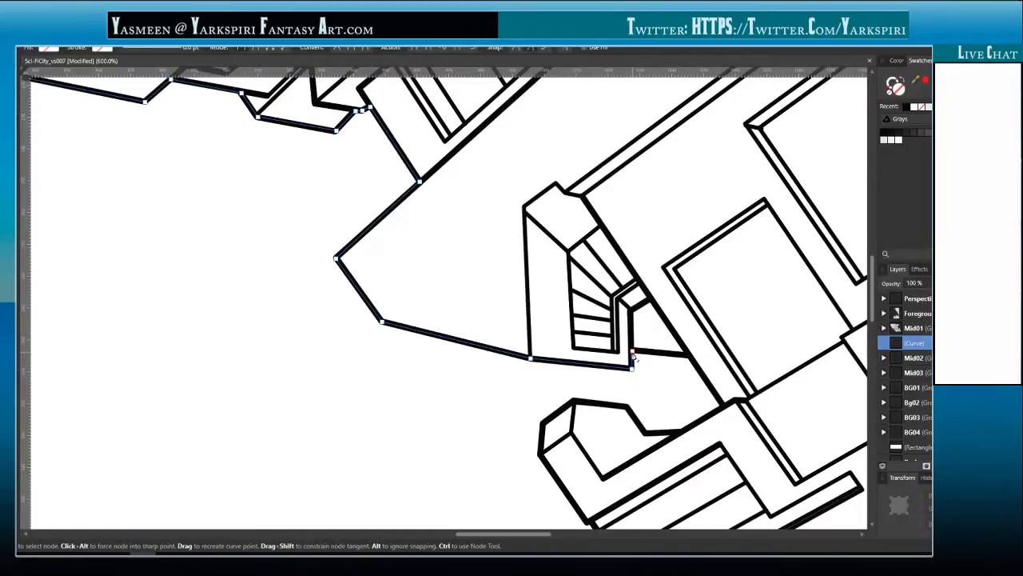
{"action": "left_click", "coordinate": [689, 357]}
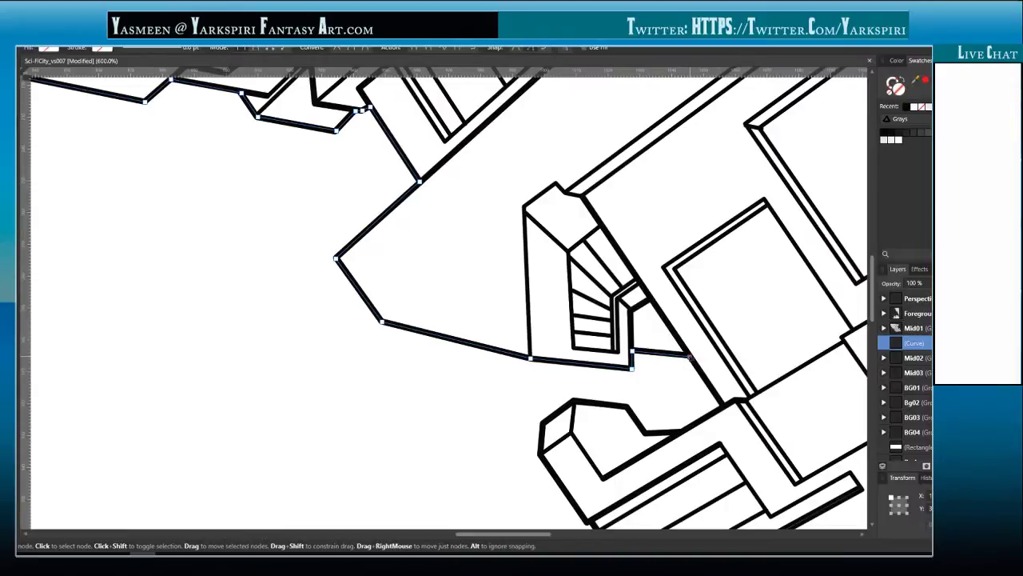
- Carry the outline curve down the diagonal wall and back along the recess to the foot of the angular block
{"action": "key", "text": "space"}
{"action": "left_click_drag", "start_coordinate": [763, 377], "coordinate": [551, 325]}
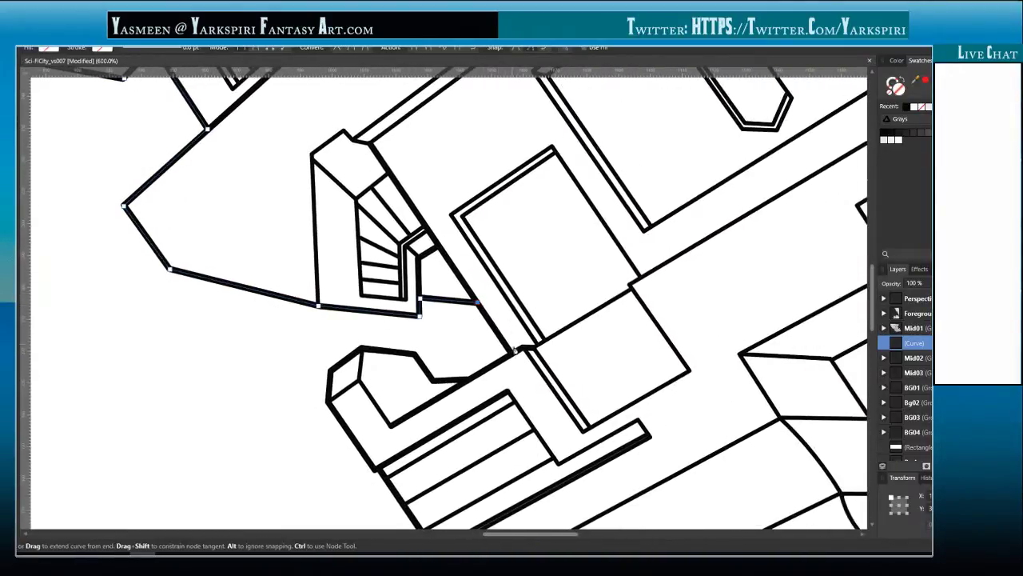
{"action": "left_click", "coordinate": [511, 354]}
{"action": "left_click", "coordinate": [469, 382]}
{"action": "left_click", "coordinate": [433, 380]}
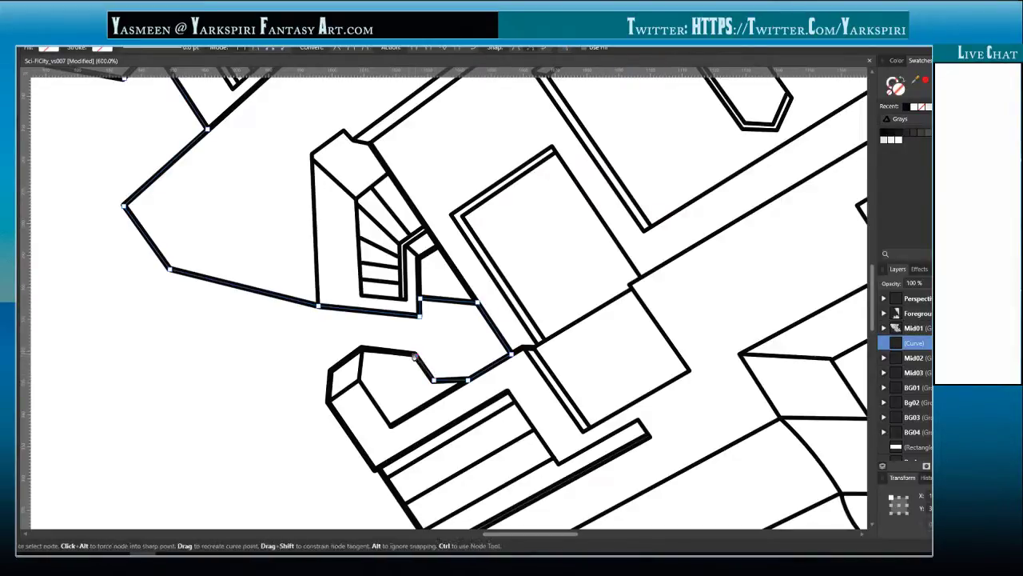
- Trace around the angular block and down the side of the slatted panel to its lowest corner
{"action": "left_click", "coordinate": [361, 349]}
{"action": "left_click", "coordinate": [331, 370]}
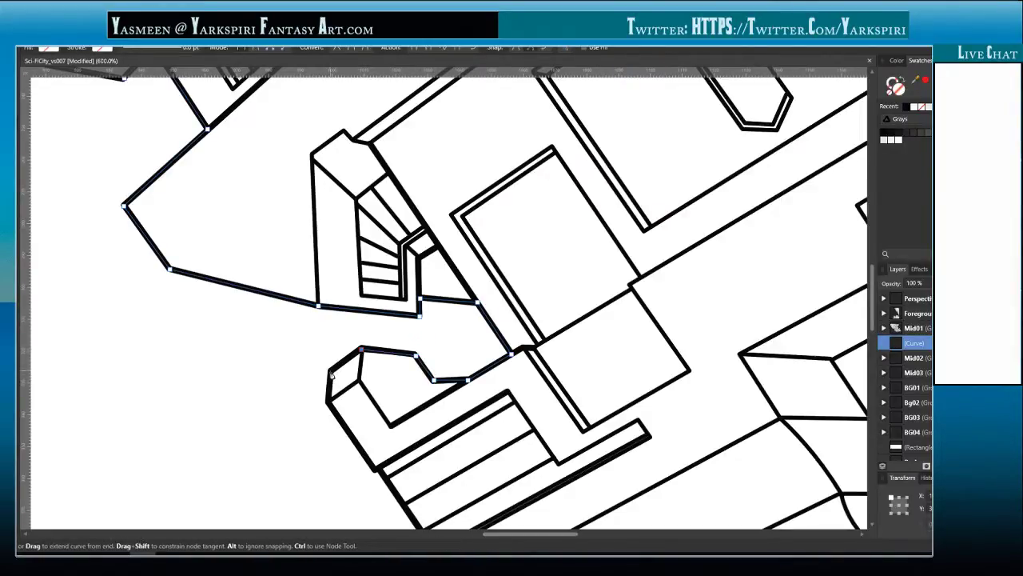
{"action": "left_click", "coordinate": [331, 398]}
{"action": "scroll", "coordinate": [352, 404], "scroll_direction": "down", "scroll_amount": 2}
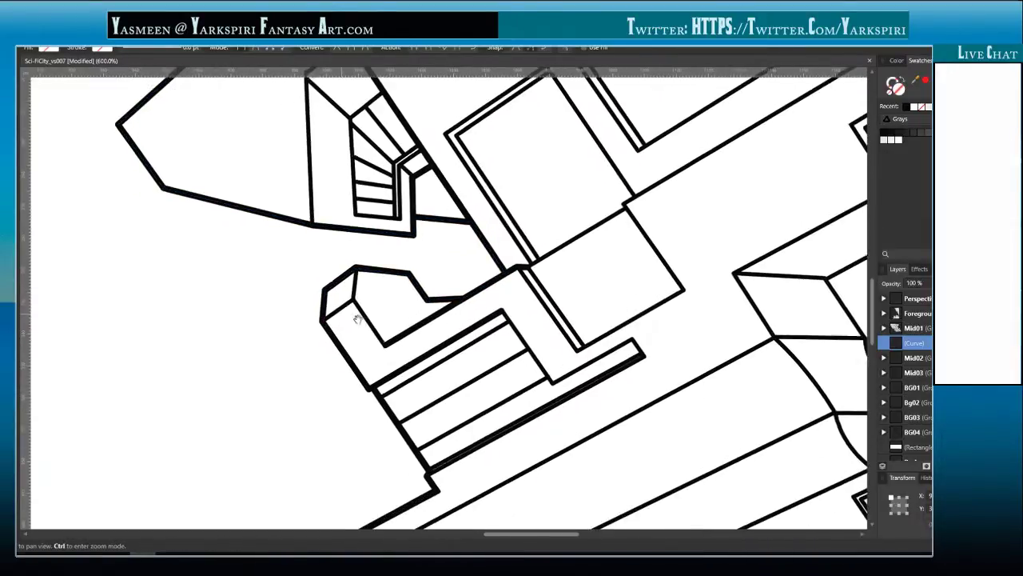
{"action": "left_click", "coordinate": [370, 387]}
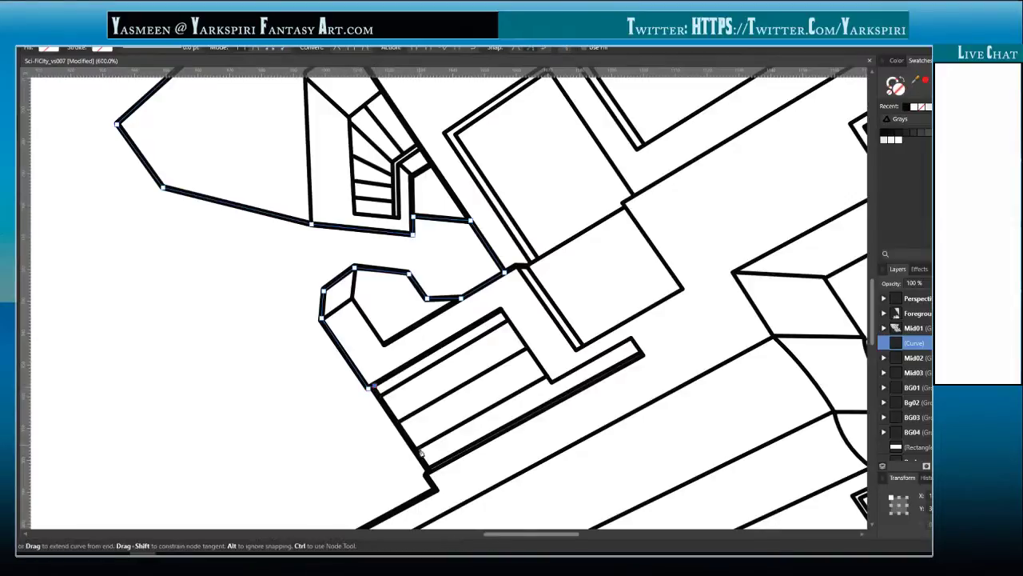
{"action": "left_click", "coordinate": [429, 471]}
- Outline the long pointed beam around its blunt tip and bend the curve to follow its arched underside
{"action": "left_click_drag", "start_coordinate": [426, 404], "coordinate": [365, 295]}
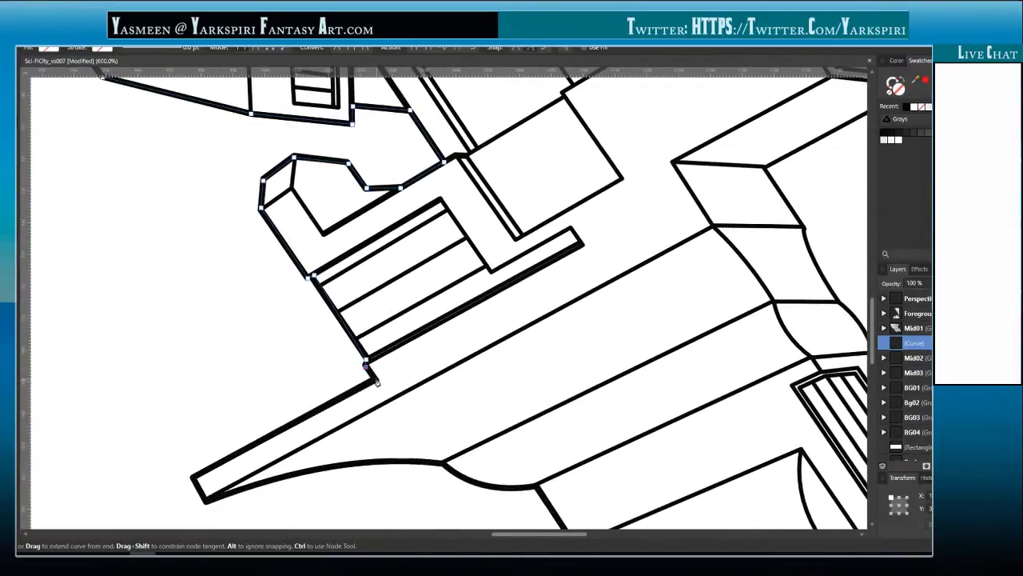
{"action": "left_click", "coordinate": [195, 481]}
{"action": "left_click", "coordinate": [193, 479]}
{"action": "left_click_drag", "start_coordinate": [244, 424], "coordinate": [283, 311]}
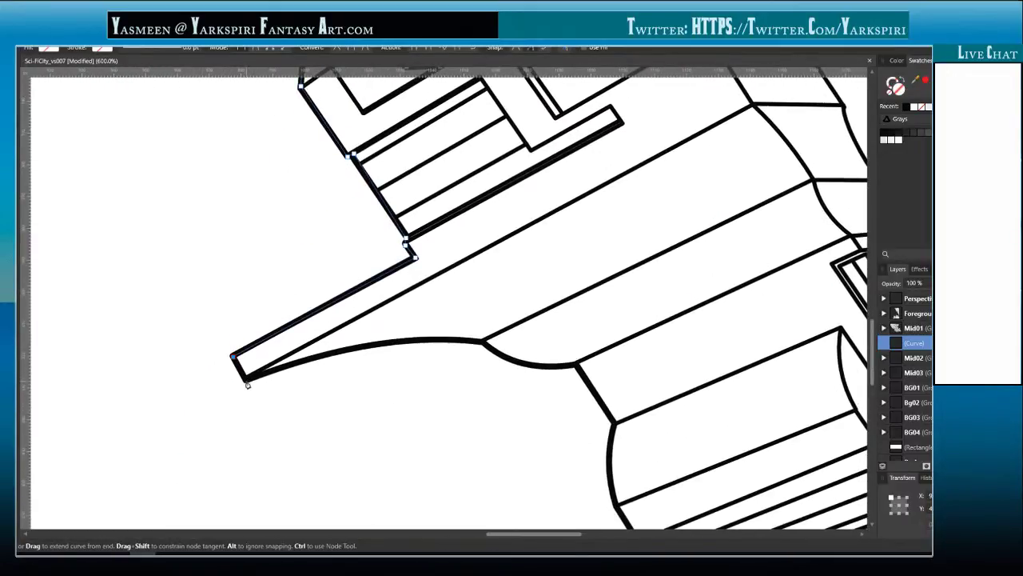
{"action": "left_click", "coordinate": [483, 343]}
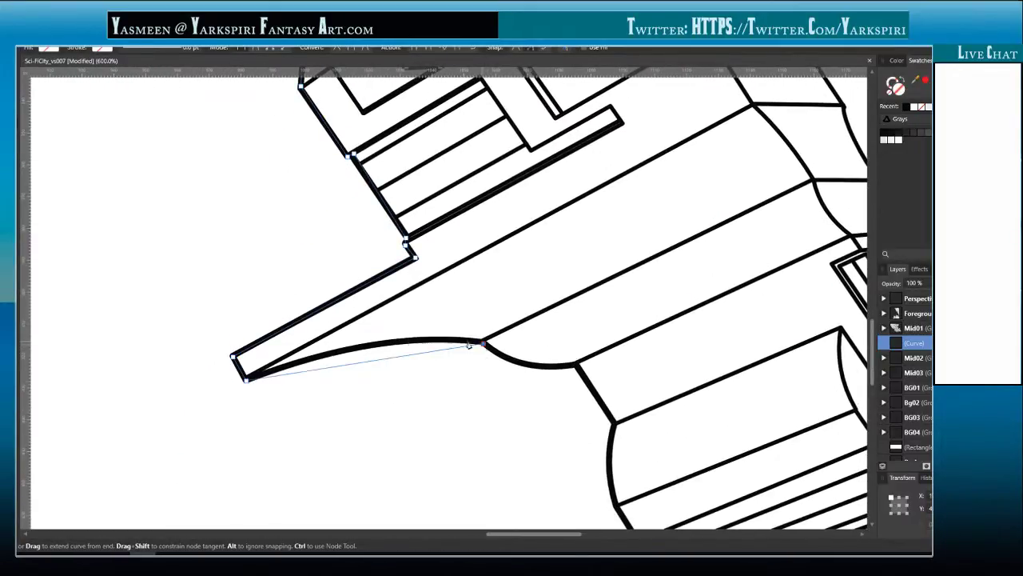
{"action": "left_click_drag", "start_coordinate": [349, 367], "coordinate": [363, 342]}
- Add the next segment along the concave underside, bend it to the line art, and adjust its end node
{"action": "key", "text": "space"}
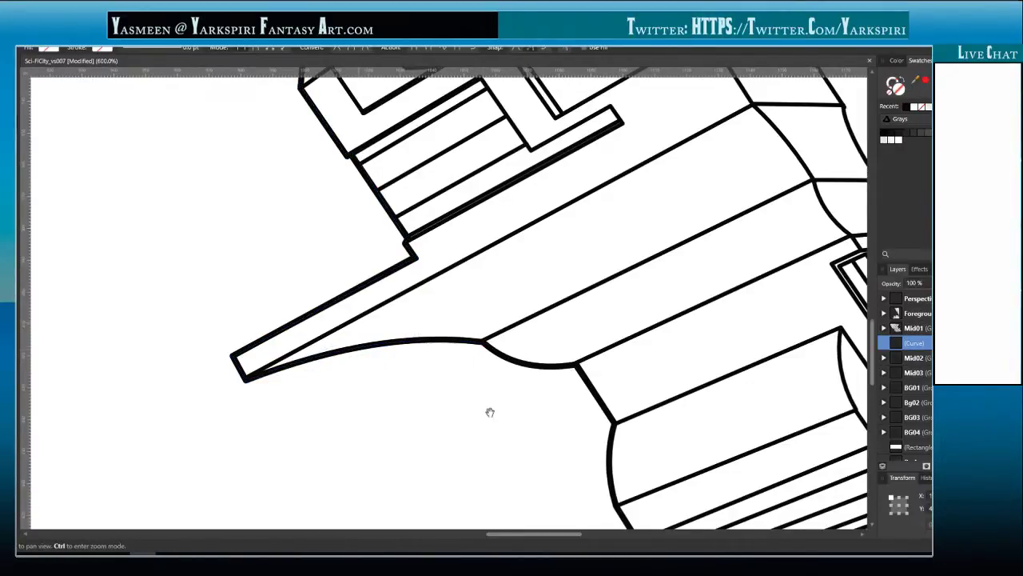
{"action": "left_click_drag", "start_coordinate": [490, 412], "coordinate": [301, 367]}
{"action": "key", "text": "a"}
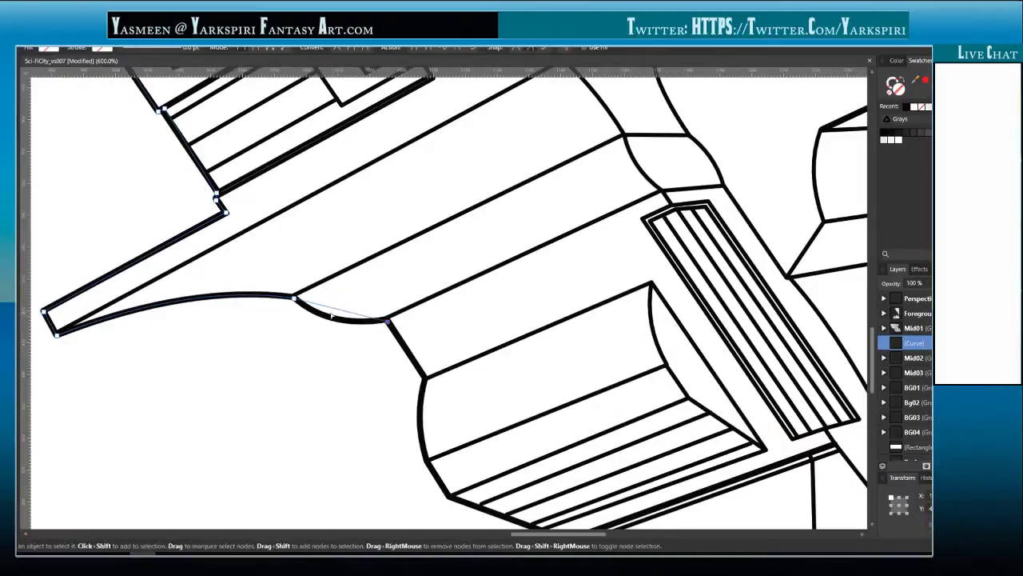
{"action": "key", "text": "p"}
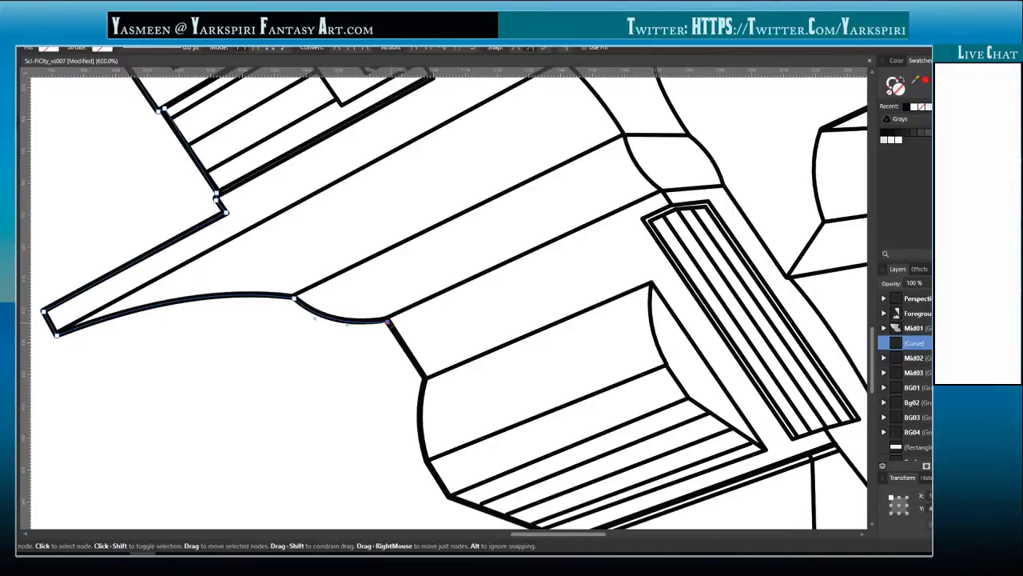
{"action": "left_click_drag", "start_coordinate": [388, 322], "coordinate": [385, 320]}
{"action": "key", "text": "p"}
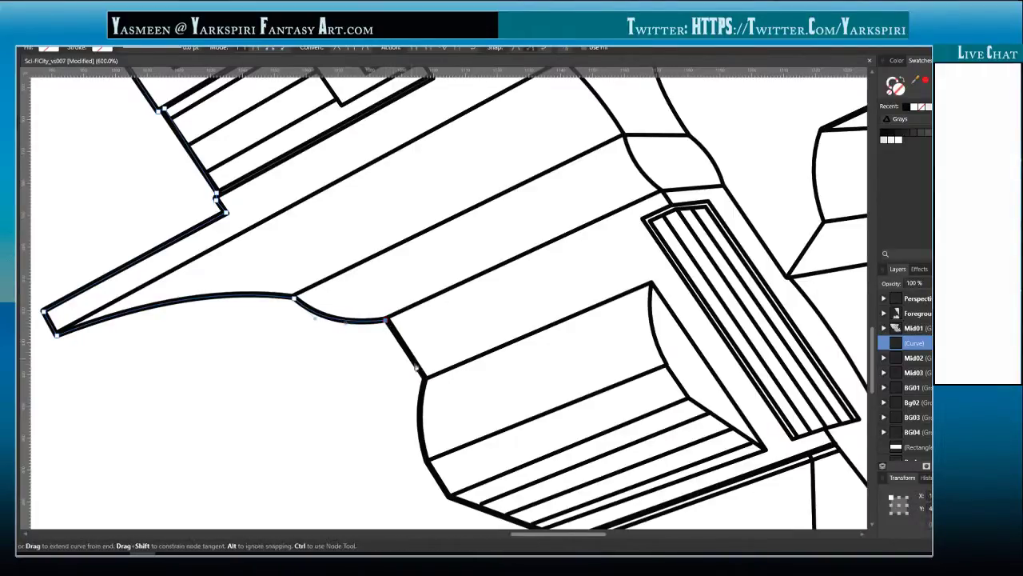
- Extend the outline curve down the short straight wall and bend the next segment along the bulging wall below it
{"action": "left_click", "coordinate": [424, 382]}
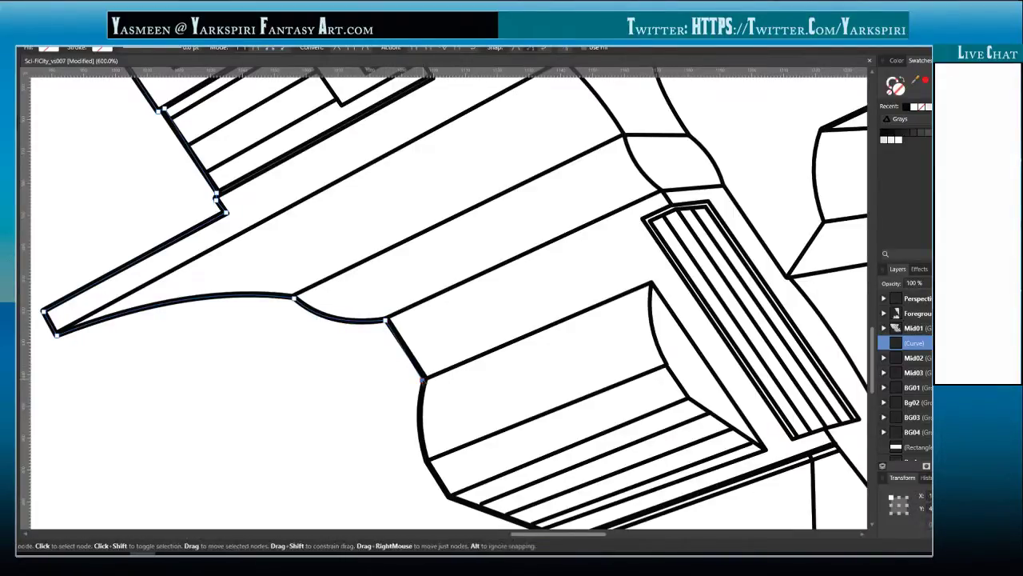
{"action": "left_click_drag", "start_coordinate": [426, 382], "coordinate": [412, 292]}
{"action": "left_click", "coordinate": [385, 366]}
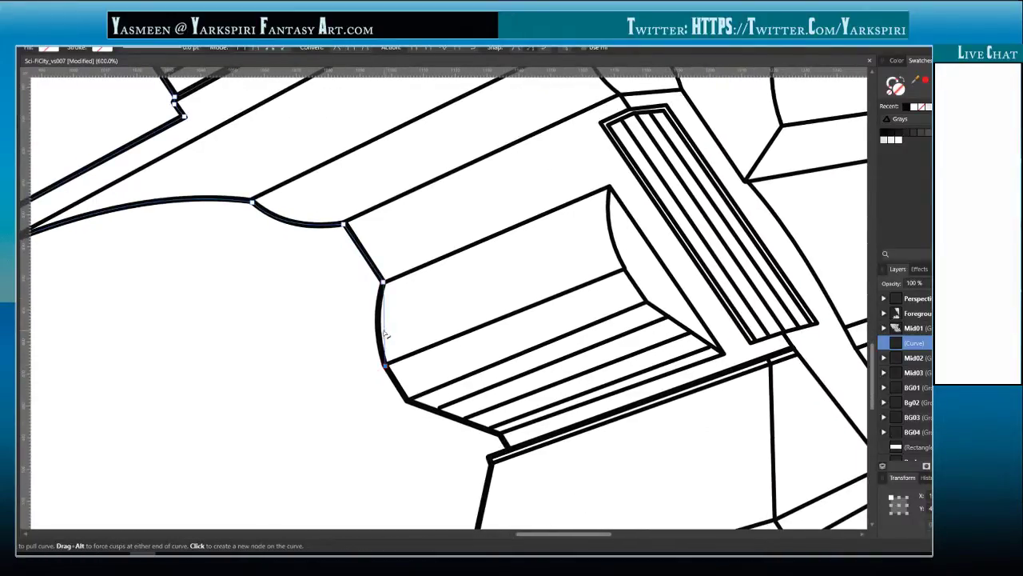
{"action": "left_click_drag", "start_coordinate": [384, 333], "coordinate": [379, 335]}
- Trace the lower edge of the ribbed section and step the outline curve onto the thin ledge beneath it
{"action": "key", "text": "p"}
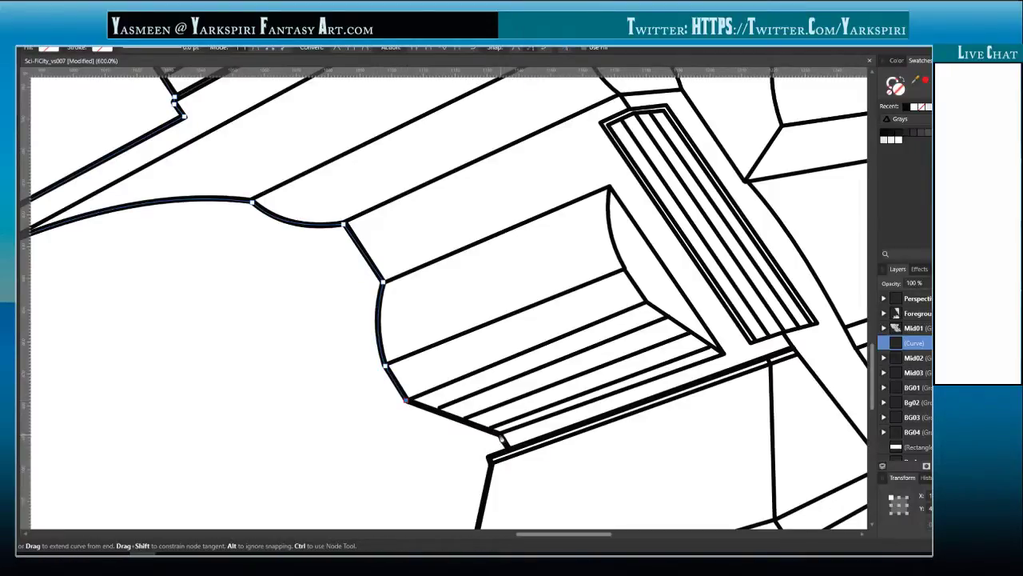
{"action": "left_click", "coordinate": [499, 435]}
{"action": "key", "text": "space"}
{"action": "left_click_drag", "start_coordinate": [471, 370], "coordinate": [334, 233]}
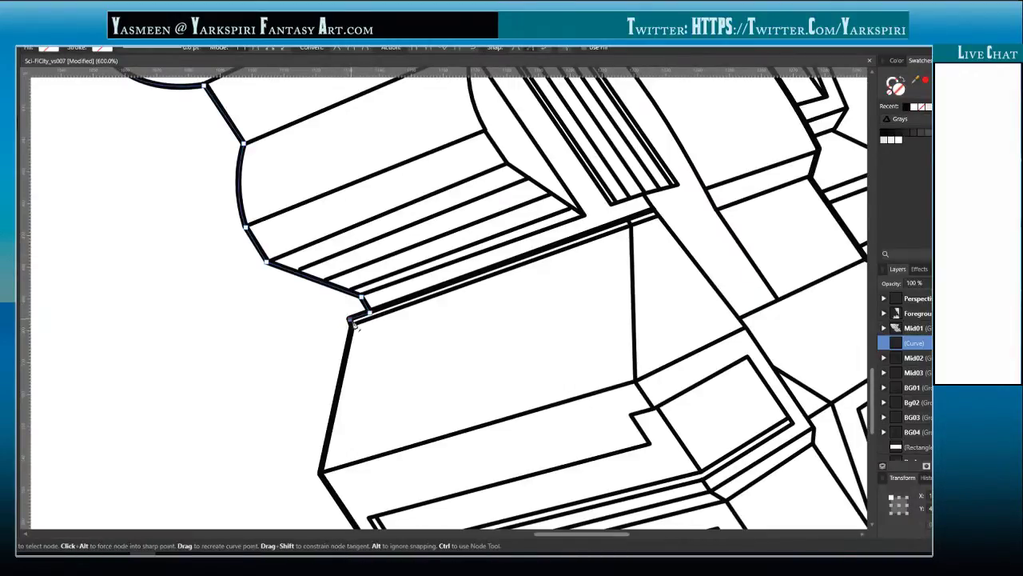
- Continue the outline curve down the two slanted edges of the large faceted wall below the ledge
{"action": "key", "text": "space"}
{"action": "left_click_drag", "start_coordinate": [304, 312], "coordinate": [277, 190]}
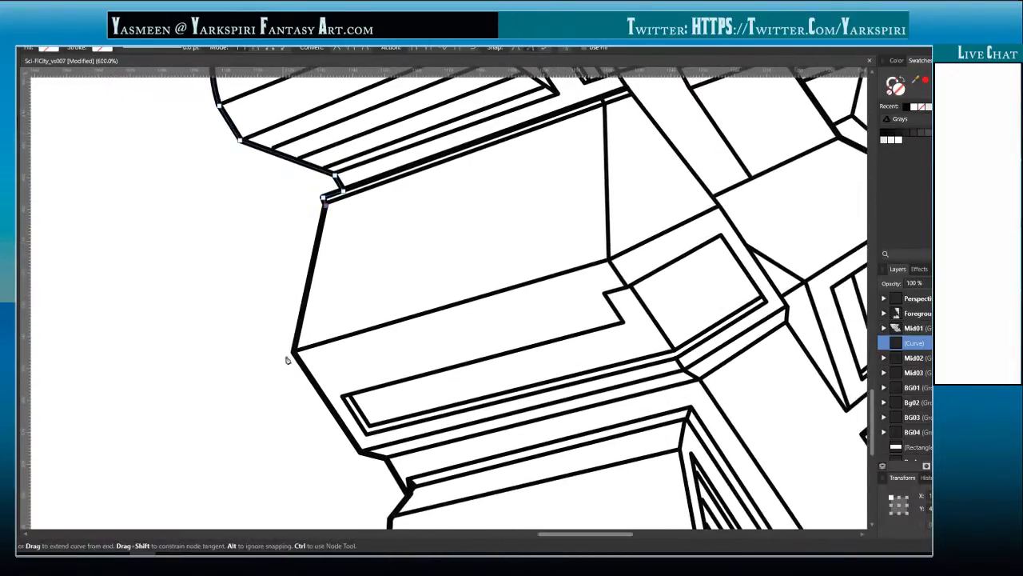
{"action": "left_click", "coordinate": [293, 352]}
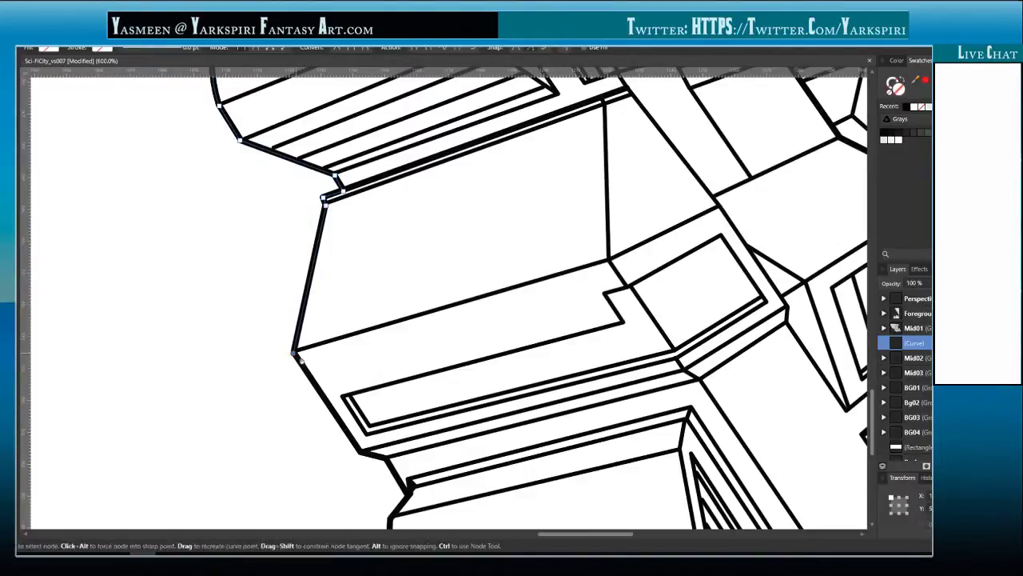
{"action": "left_click", "coordinate": [360, 452]}
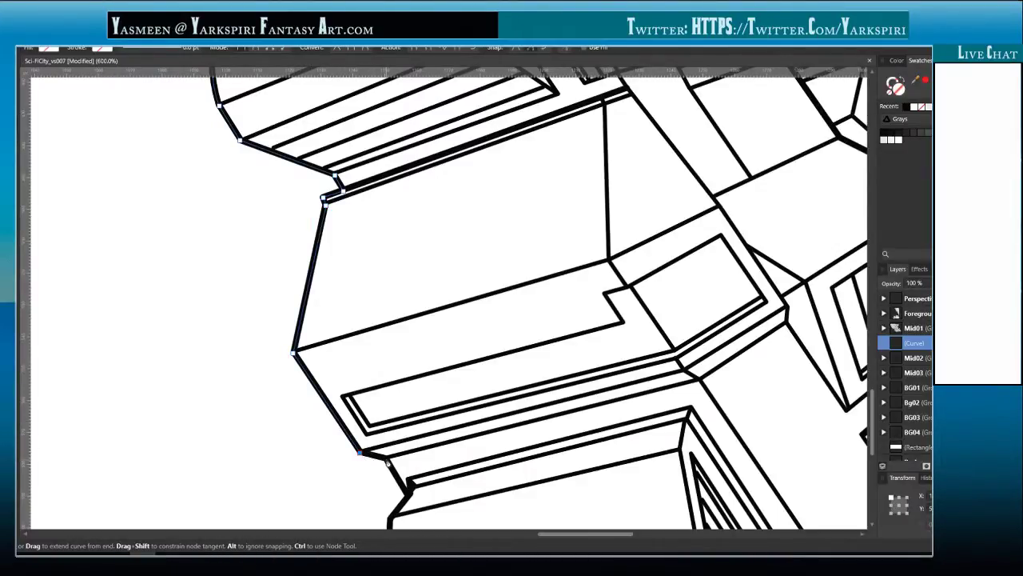
- Trace the small stepped ledge, adjust its corner node, and run the outline curve down past the page's bottom edge
{"action": "key", "text": "space"}
{"action": "left_click_drag", "start_coordinate": [426, 423], "coordinate": [325, 321]}
{"action": "key", "text": "ctrl"}
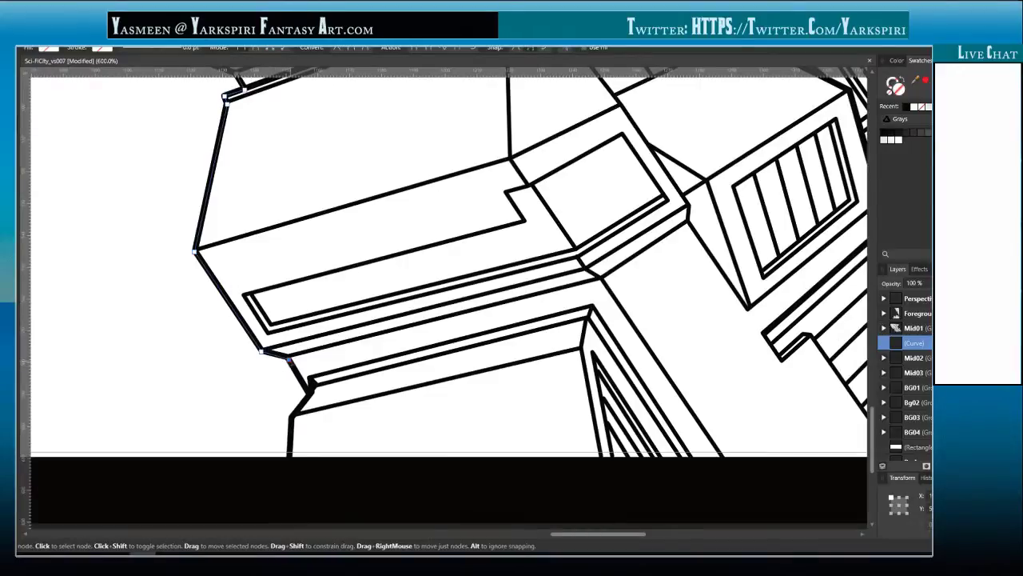
{"action": "left_click_drag", "start_coordinate": [289, 359], "coordinate": [288, 356]}
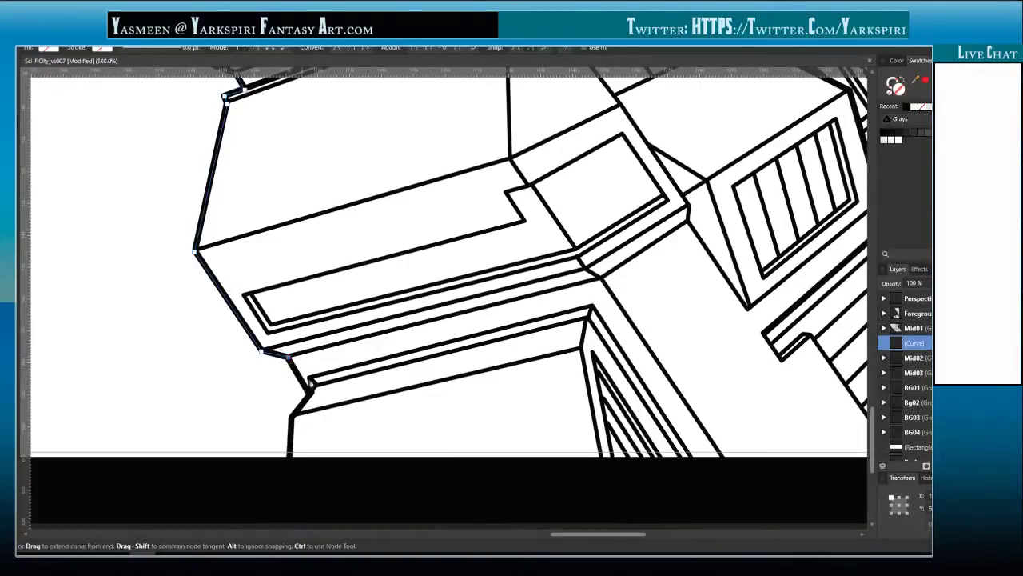
{"action": "left_click", "coordinate": [310, 393]}
{"action": "left_click", "coordinate": [288, 465]}
- Carry the outline curve outside the page around its lower-right corner and up to the slatted block at the right edge
{"action": "key", "text": "space"}
{"action": "left_click_drag", "start_coordinate": [783, 450], "coordinate": [130, 377]}
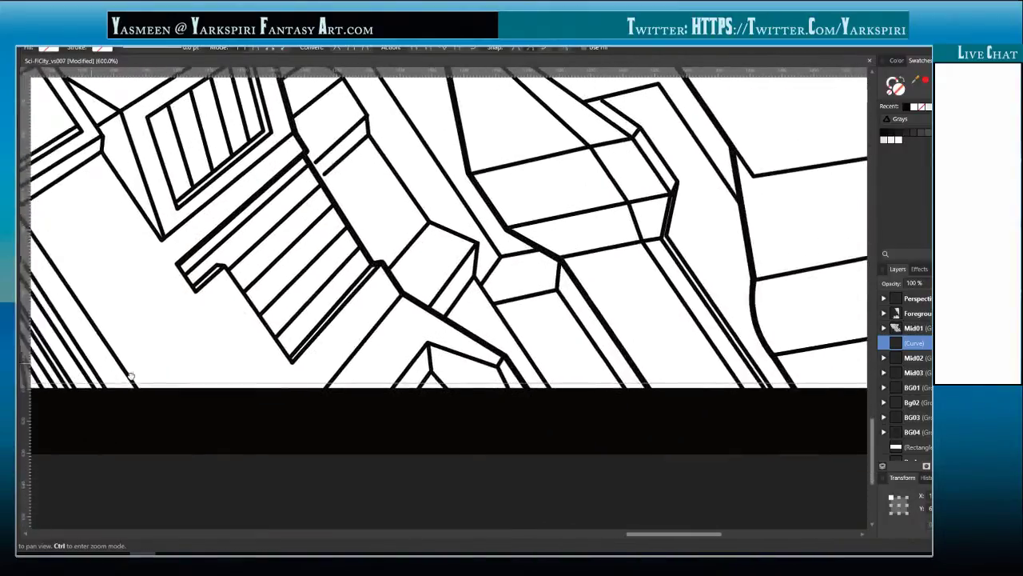
{"action": "left_click_drag", "start_coordinate": [416, 338], "coordinate": [224, 342]}
{"action": "left_click_drag", "start_coordinate": [537, 377], "coordinate": [407, 389]}
{"action": "left_click_drag", "start_coordinate": [484, 390], "coordinate": [447, 480]}
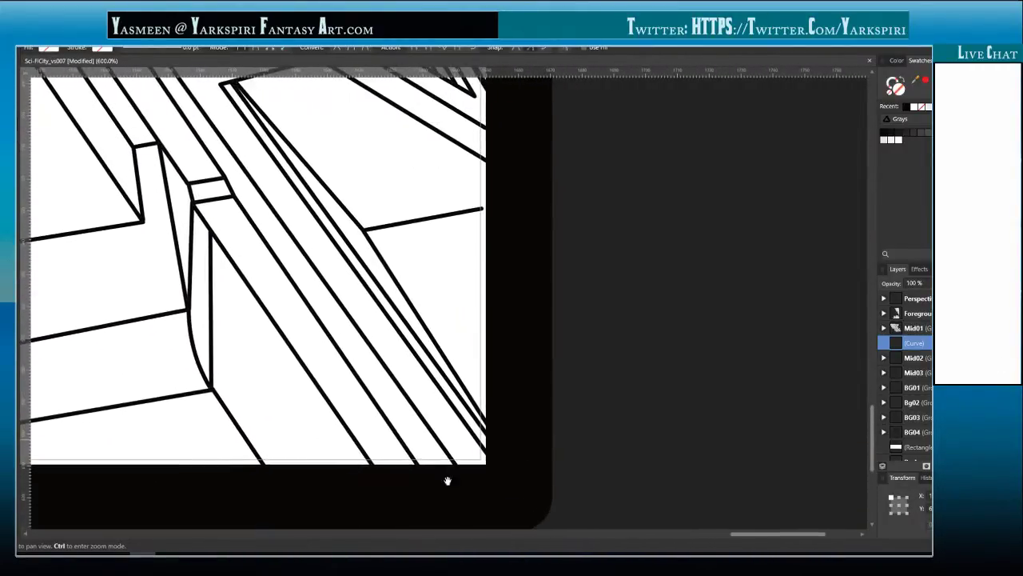
{"action": "key", "text": "space"}
{"action": "left_click_drag", "start_coordinate": [536, 276], "coordinate": [532, 532]}
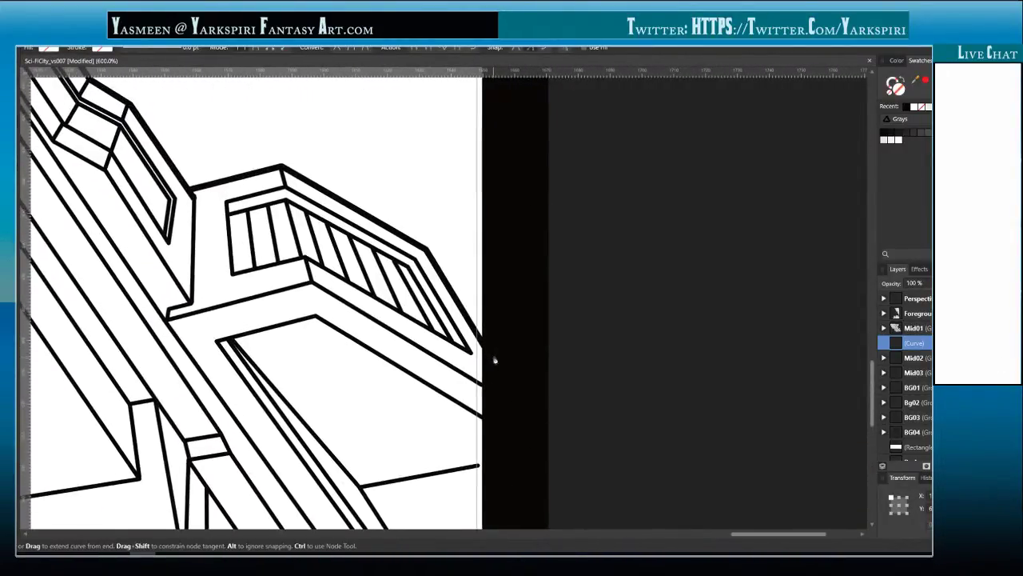
{"action": "left_click", "coordinate": [495, 356]}
- Trace the slatted block's upper edge and continue the outline curve up the wall over the small box's top
{"action": "left_click", "coordinate": [483, 342]}
{"action": "left_click", "coordinate": [425, 249]}
{"action": "left_click", "coordinate": [281, 169]}
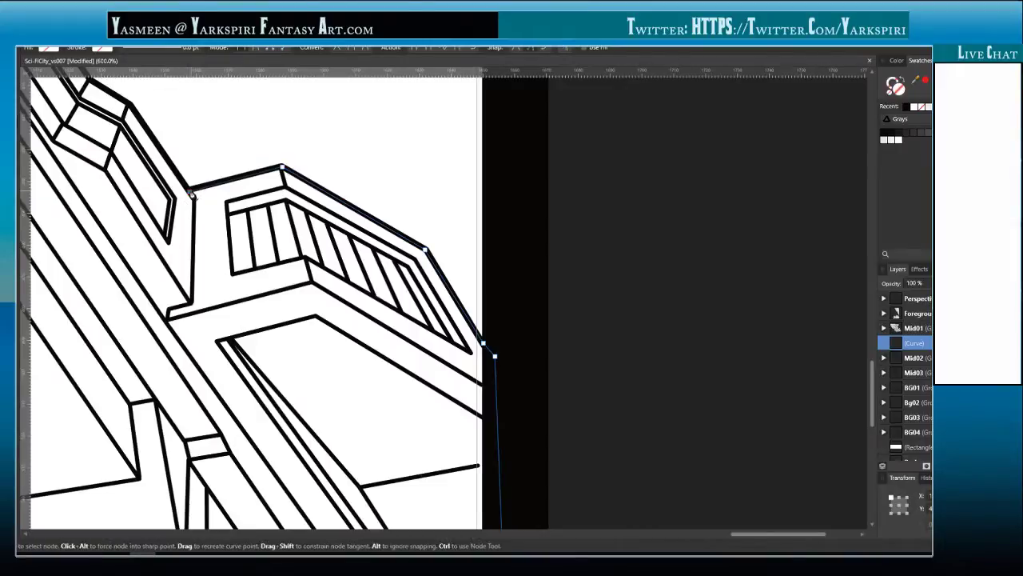
{"action": "left_click_drag", "start_coordinate": [191, 194], "coordinate": [406, 307]}
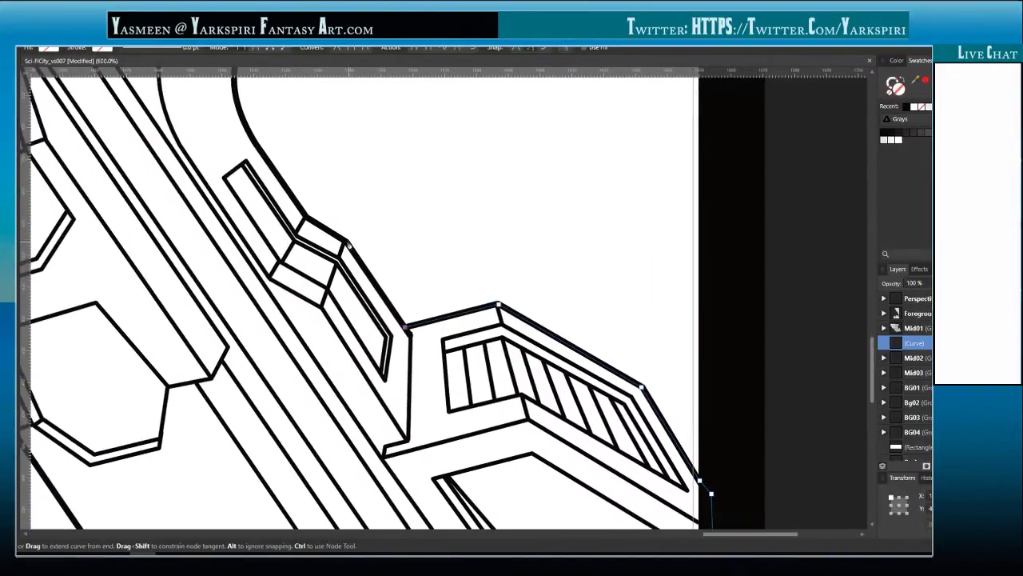
{"action": "left_click", "coordinate": [307, 218]}
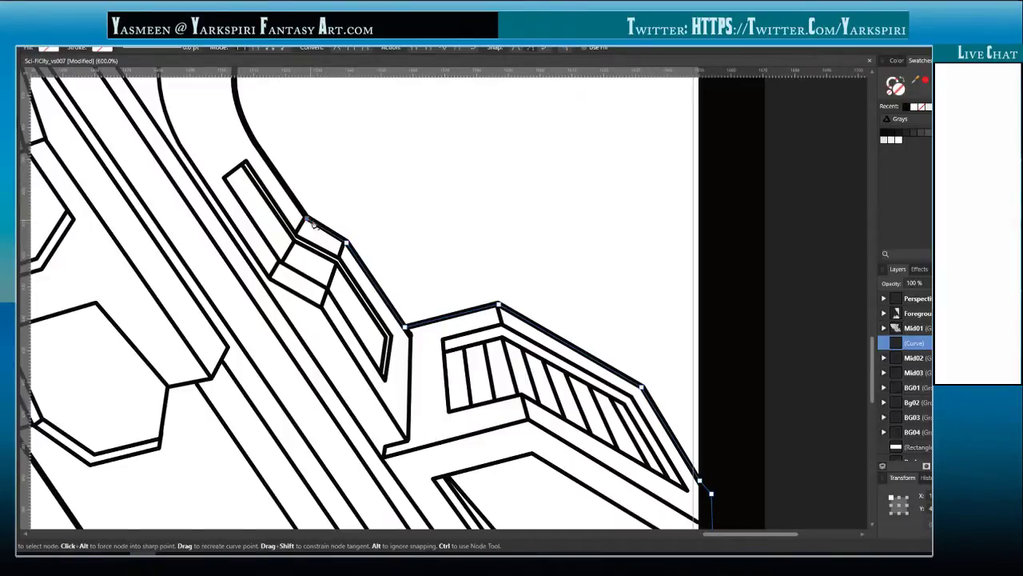
- Extend the outline curve up the slanted wall and bend it along the concave arc to the corner above
{"action": "scroll", "coordinate": [296, 167], "scroll_direction": "up", "scroll_amount": 3}
{"action": "scroll", "coordinate": [297, 167], "scroll_direction": "left", "scroll_amount": 2}
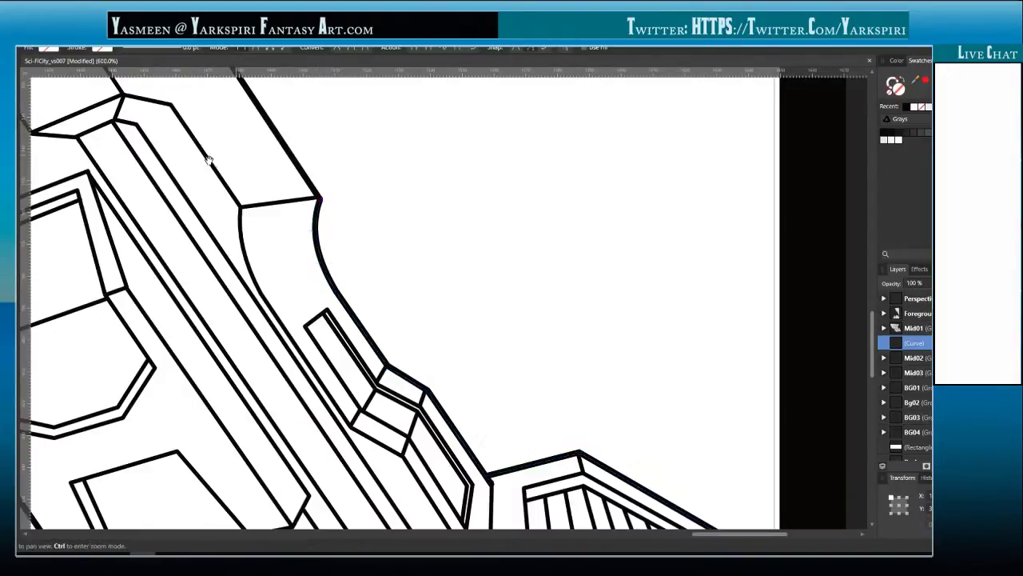
{"action": "left_click_drag", "start_coordinate": [320, 247], "coordinate": [317, 245]}
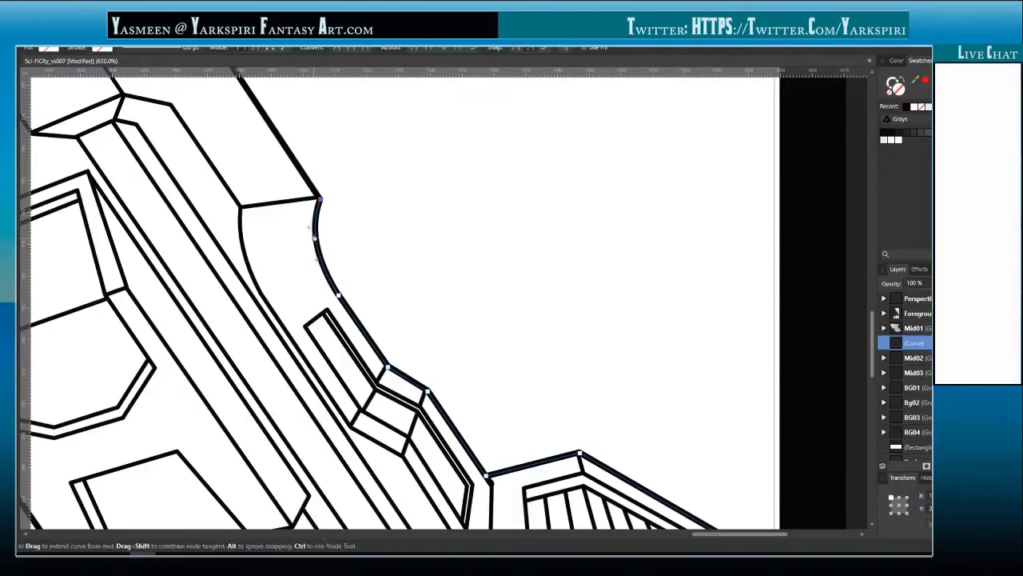
{"action": "key", "text": "space"}
{"action": "left_click_drag", "start_coordinate": [258, 208], "coordinate": [371, 399]}
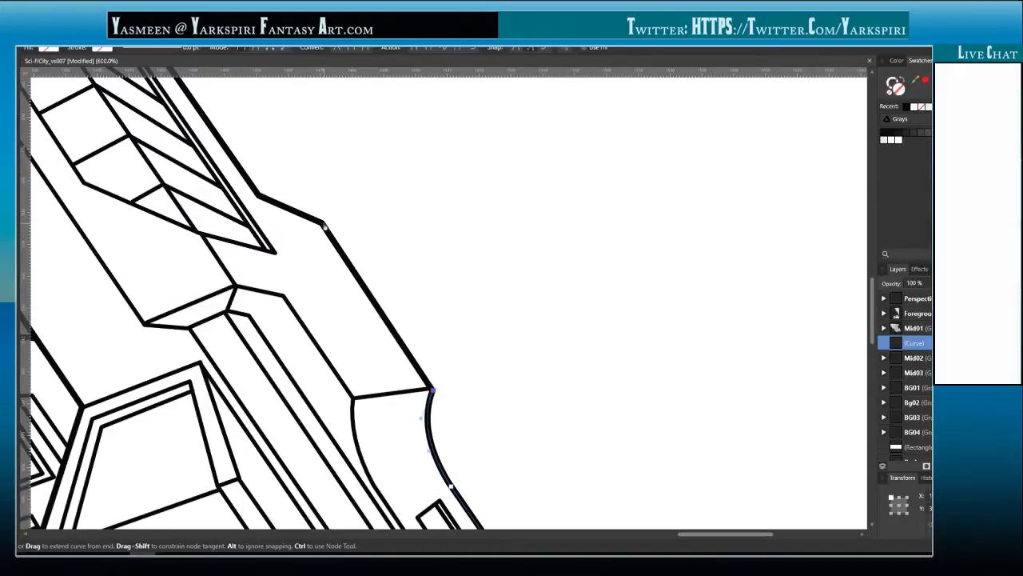
- Extend the outline curve up the slanted wall, over the angled ledge, and onto the protruding bracket's vertical edge
{"action": "left_click", "coordinate": [324, 227]}
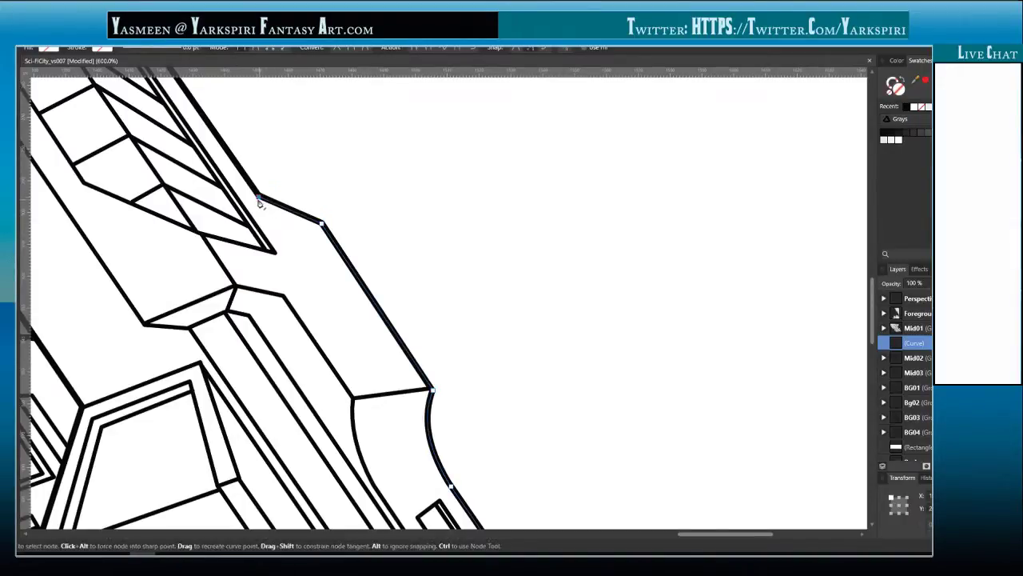
{"action": "key", "text": "space"}
{"action": "left_click_drag", "start_coordinate": [257, 228], "coordinate": [386, 403]}
{"action": "key", "text": "space"}
{"action": "left_click_drag", "start_coordinate": [197, 190], "coordinate": [300, 321]}
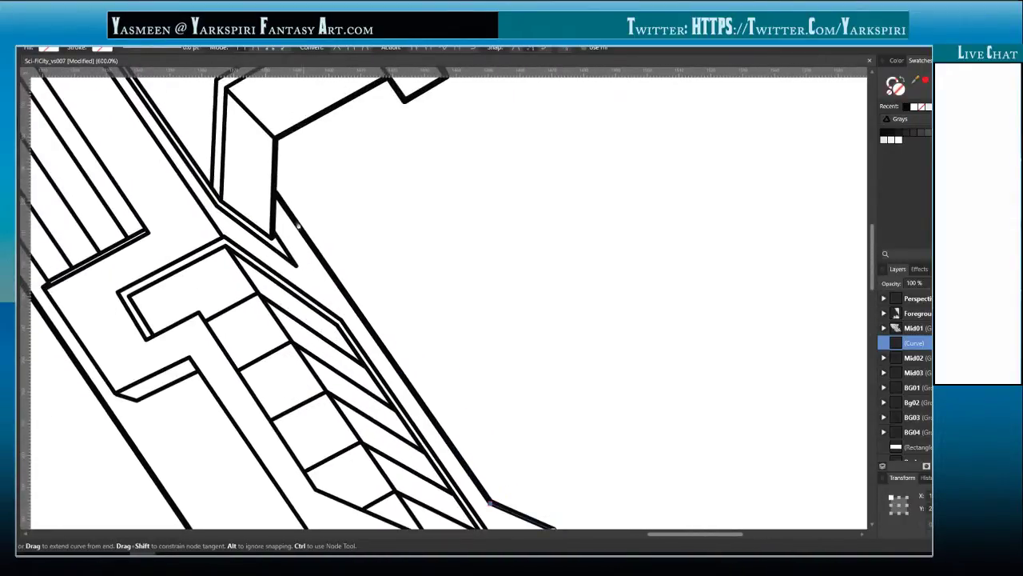
{"action": "left_click", "coordinate": [274, 195]}
{"action": "left_click", "coordinate": [276, 142]}
- Trace the bracket arm's underside around the small block and out to the end of the arm's lower line
{"action": "left_click_drag", "start_coordinate": [376, 126], "coordinate": [348, 225]}
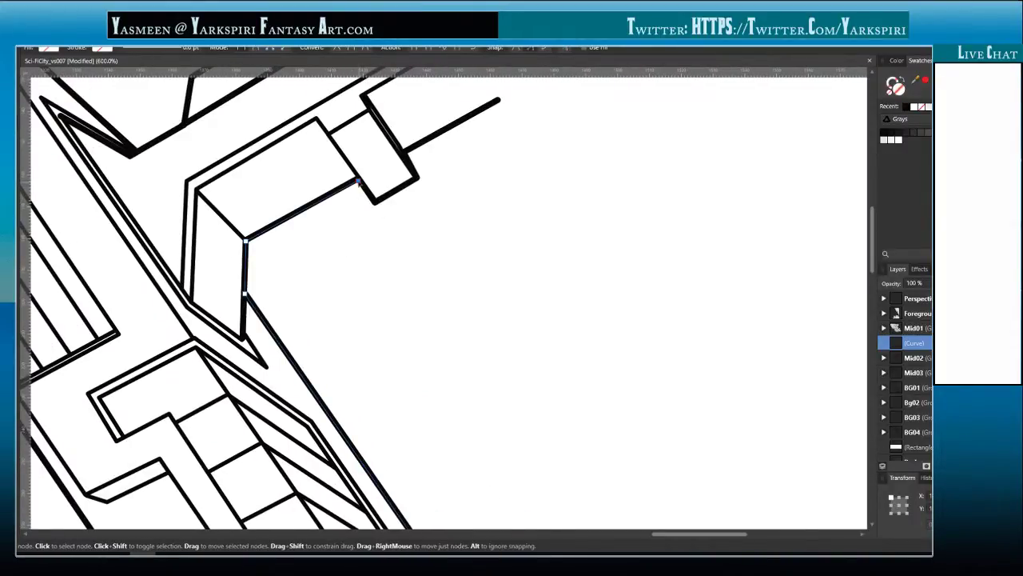
{"action": "left_click", "coordinate": [374, 202]}
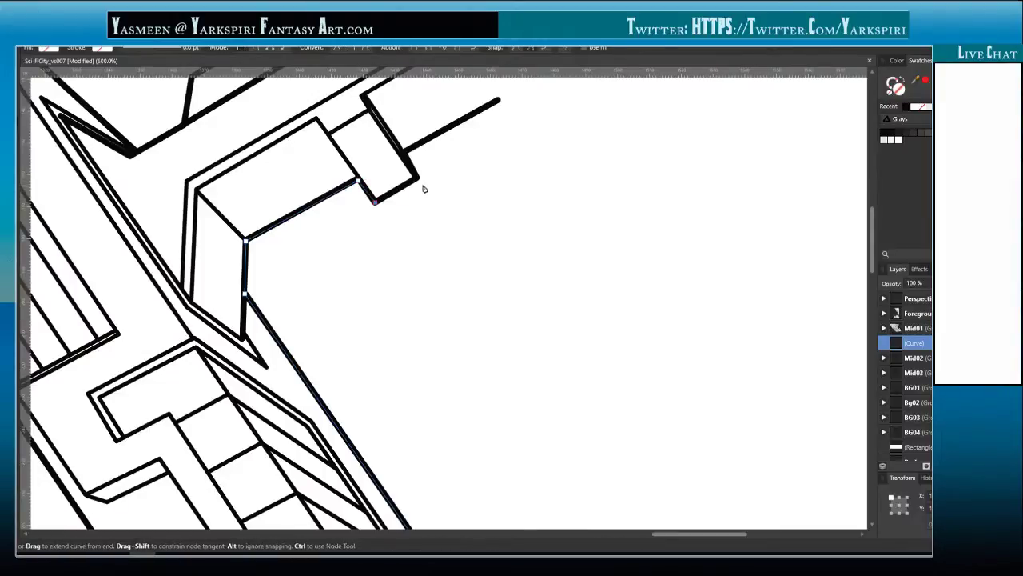
{"action": "left_click", "coordinate": [417, 177]}
{"action": "left_click", "coordinate": [404, 151]}
{"action": "left_click_drag", "start_coordinate": [487, 152], "coordinate": [377, 291]}
{"action": "left_click", "coordinate": [389, 237]}
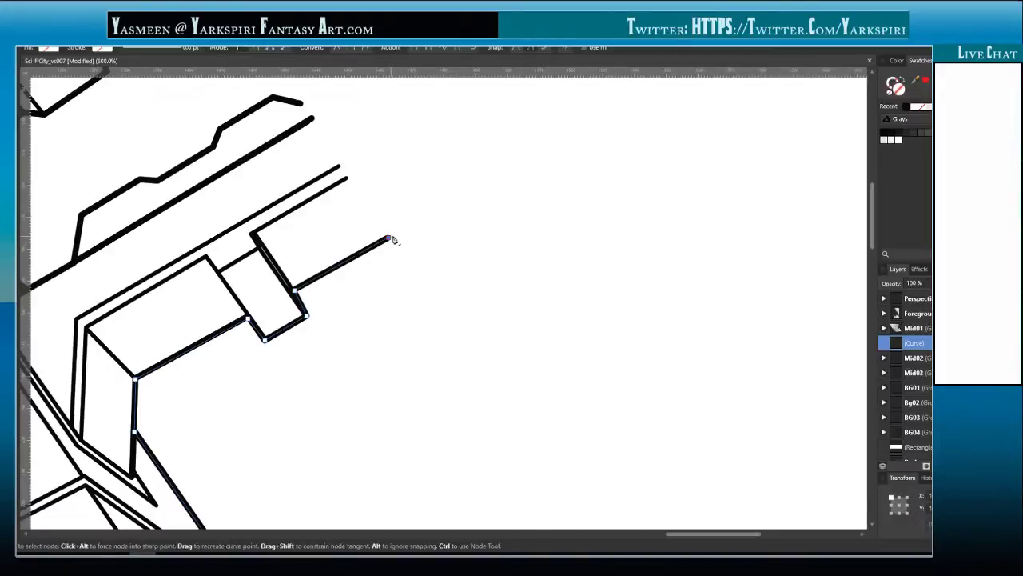
{"action": "left_click_drag", "start_coordinate": [421, 195], "coordinate": [453, 302]}
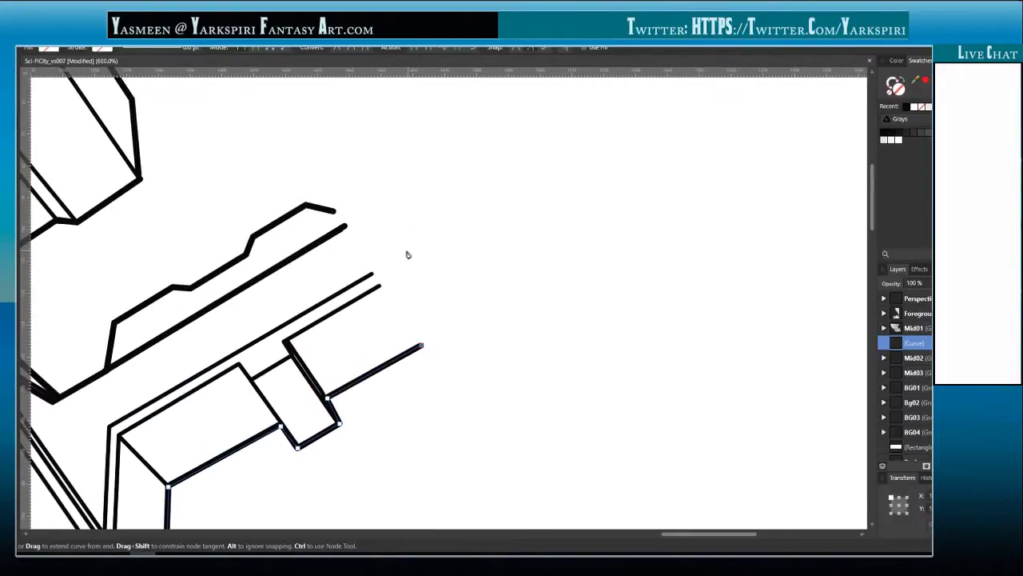
- Carry the outline curve around the arm's open end and back along the first notches of its upper edge
{"action": "left_click", "coordinate": [407, 252]}
{"action": "left_click", "coordinate": [334, 210]}
{"action": "left_click", "coordinate": [305, 207]}
{"action": "left_click", "coordinate": [251, 236]}
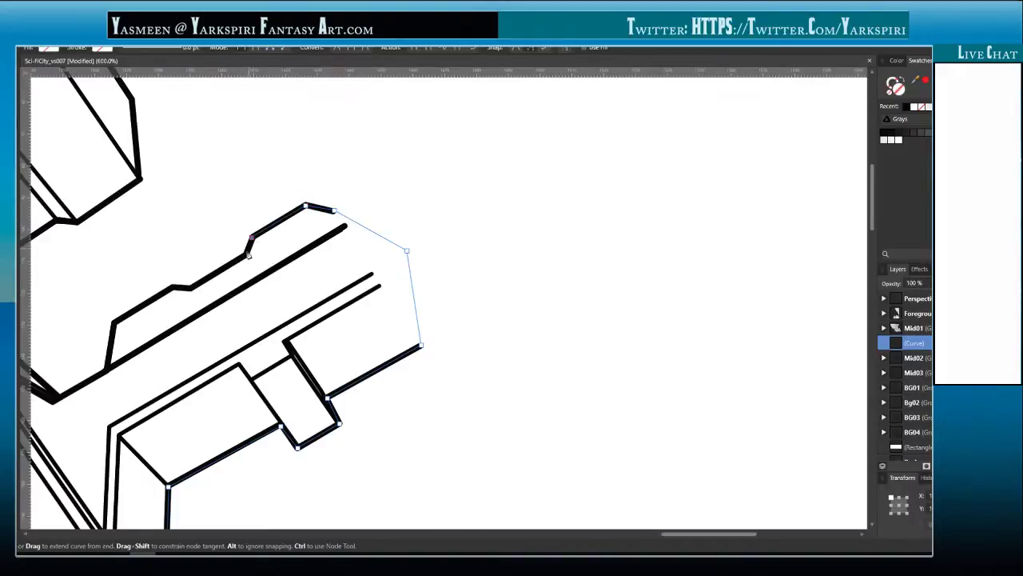
{"action": "left_click", "coordinate": [247, 255]}
{"action": "left_click", "coordinate": [192, 285]}
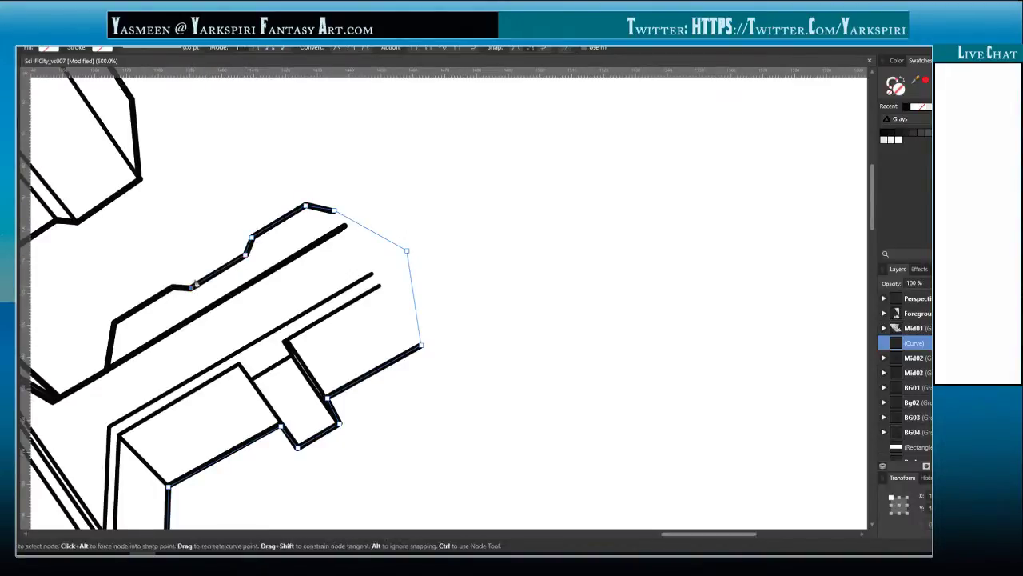
{"action": "left_click_drag", "start_coordinate": [229, 247], "coordinate": [492, 210]}
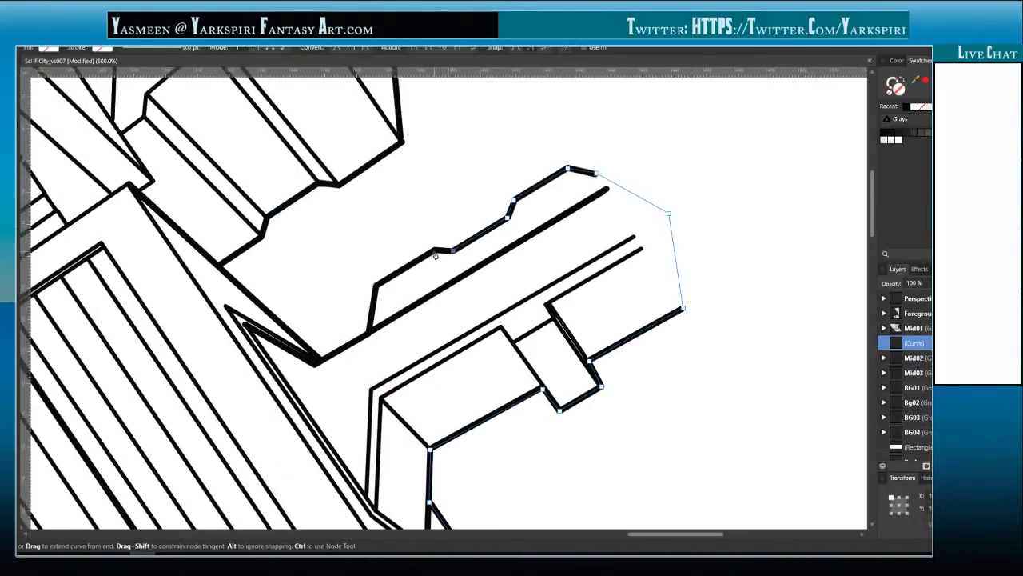
- Finish the arm's notched upper edge and run the outline curve through the inner corner up to the tower's stepped base
{"action": "left_click", "coordinate": [434, 252]}
{"action": "left_click", "coordinate": [371, 331]}
{"action": "left_click", "coordinate": [321, 359]}
{"action": "left_click", "coordinate": [218, 266]}
{"action": "left_click", "coordinate": [262, 237]}
{"action": "left_click", "coordinate": [266, 217]}
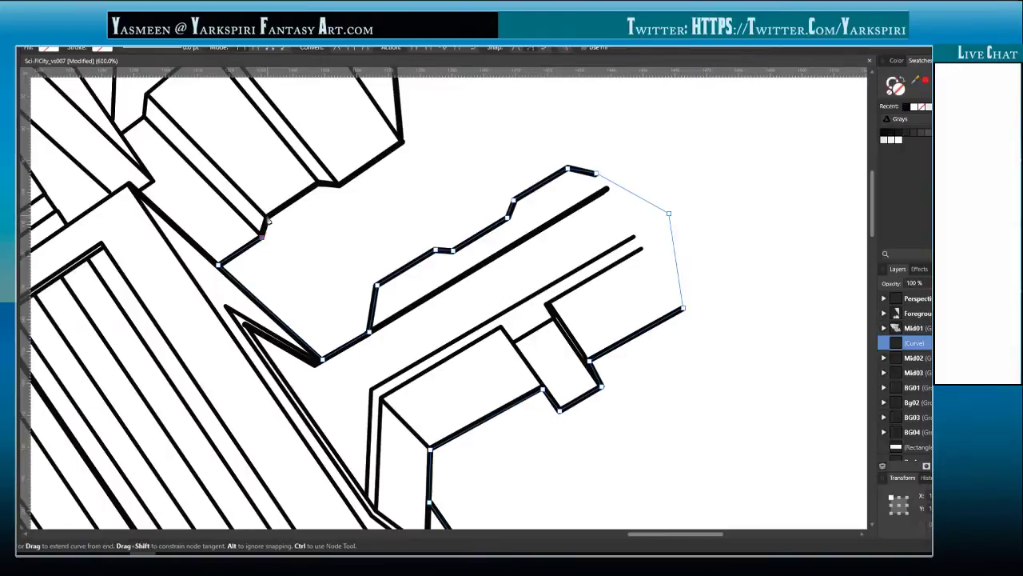
- Trace the rest of the tower's stepped base and its outer edge up towards the page's top edge
{"action": "left_click", "coordinate": [318, 183]}
{"action": "left_click", "coordinate": [340, 185]}
{"action": "left_click", "coordinate": [403, 144]}
{"action": "scroll", "coordinate": [338, 253], "scroll_direction": "up", "scroll_amount": 5}
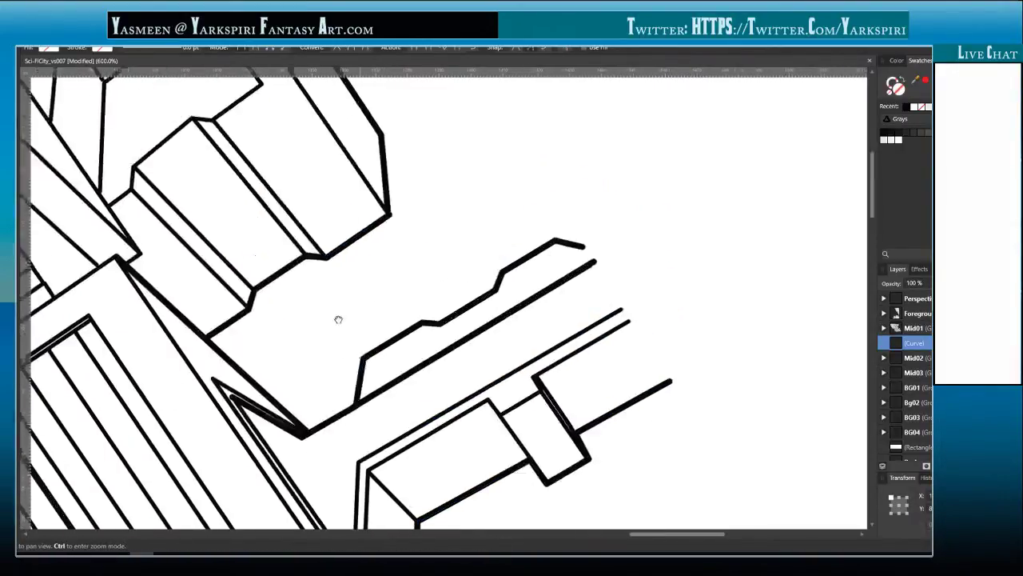
{"action": "left_click", "coordinate": [398, 273]}
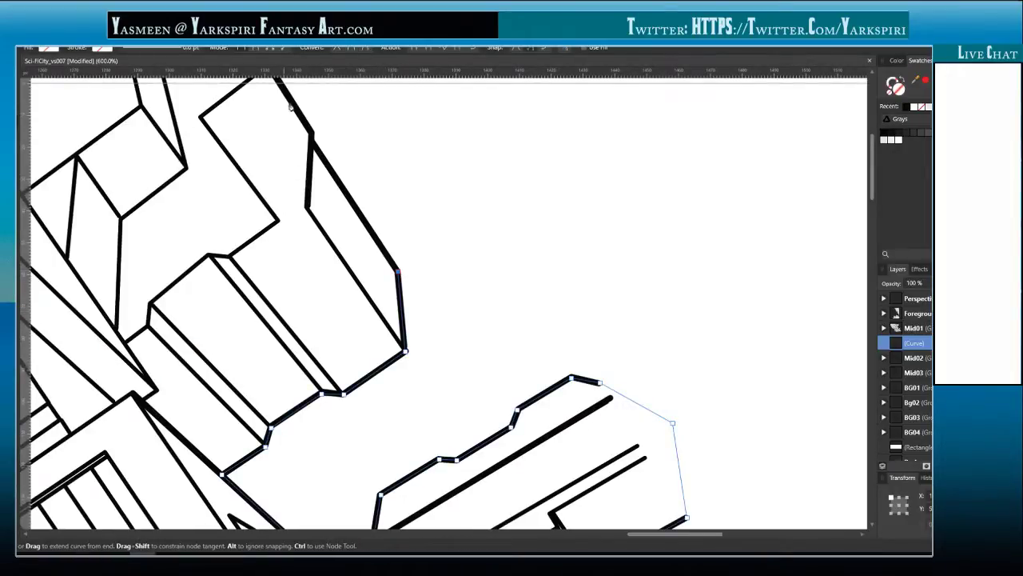
{"action": "left_click", "coordinate": [311, 141]}
{"action": "scroll", "coordinate": [379, 244], "scroll_direction": "up", "scroll_amount": 5}
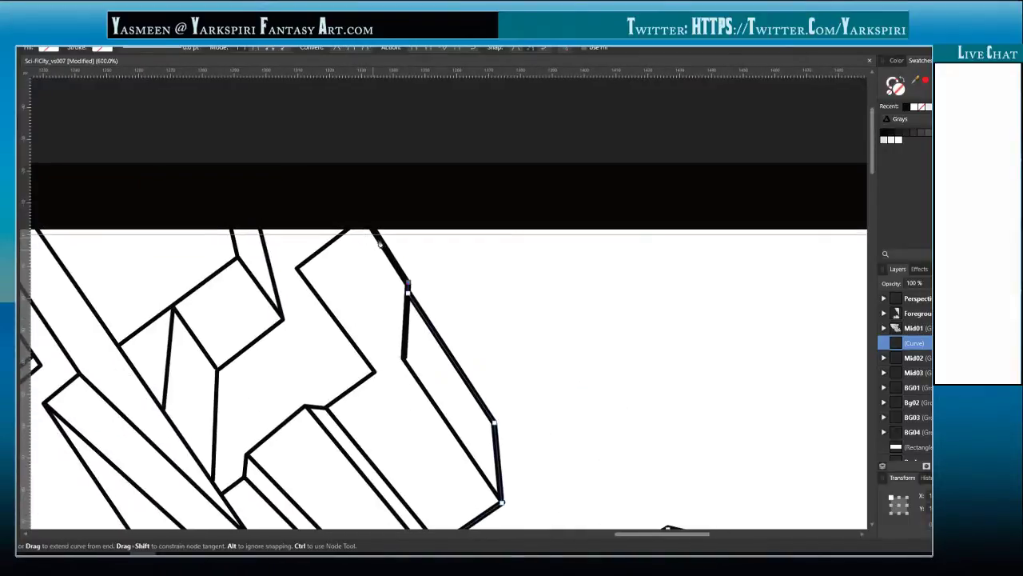
- Take the outline curve past the page's top edge and close it at its starting node above the page
{"action": "left_click", "coordinate": [368, 224]}
{"action": "key", "text": "space"}
{"action": "mouse_move", "coordinate": [188, 242]}
{"action": "left_mouse_down"}
{"action": "mouse_move", "coordinate": [763, 290]}
{"action": "mouse_move", "coordinate": [752, 292]}
{"action": "left_mouse_up"}
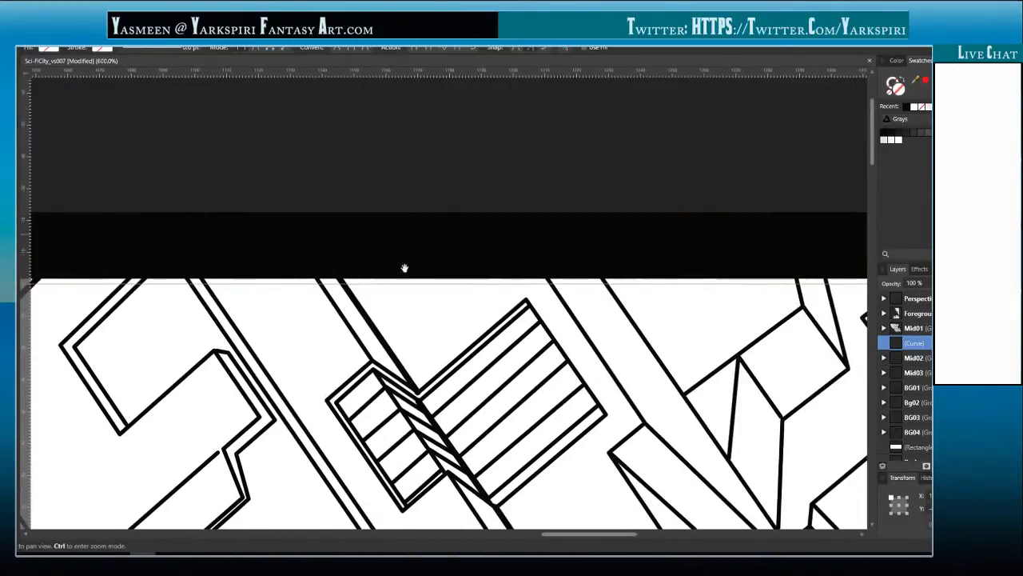
{"action": "mouse_move", "coordinate": [295, 279]}
{"action": "left_mouse_down"}
{"action": "mouse_move", "coordinate": [822, 270]}
{"action": "mouse_move", "coordinate": [699, 297]}
{"action": "mouse_move", "coordinate": [829, 292]}
{"action": "left_mouse_up"}
{"action": "mouse_move", "coordinate": [323, 263]}
{"action": "left_mouse_down"}
{"action": "mouse_move", "coordinate": [760, 221]}
{"action": "mouse_move", "coordinate": [612, 227]}
{"action": "left_mouse_up"}
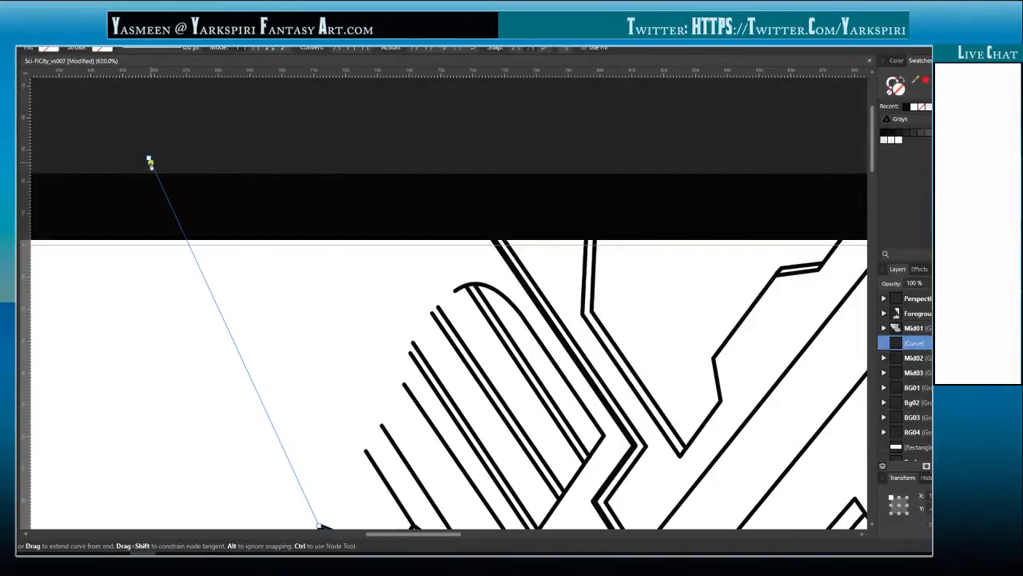
{"action": "left_click", "coordinate": [150, 162]}
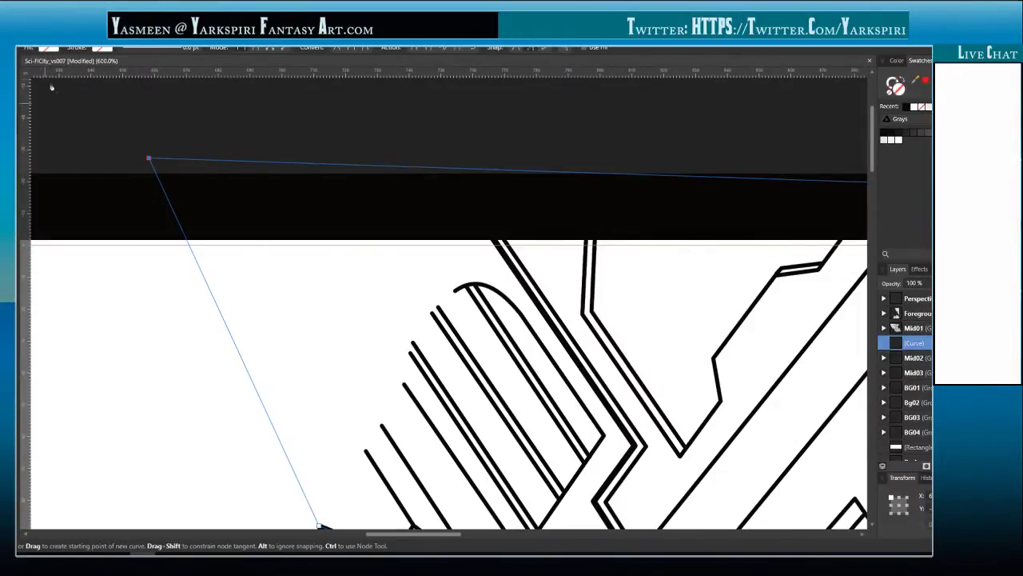
- Fill the closed outline with white and place it directly beneath the Mid02 group in the layer order
{"action": "left_click", "coordinate": [48, 49]}
{"action": "left_click", "coordinate": [161, 96]}
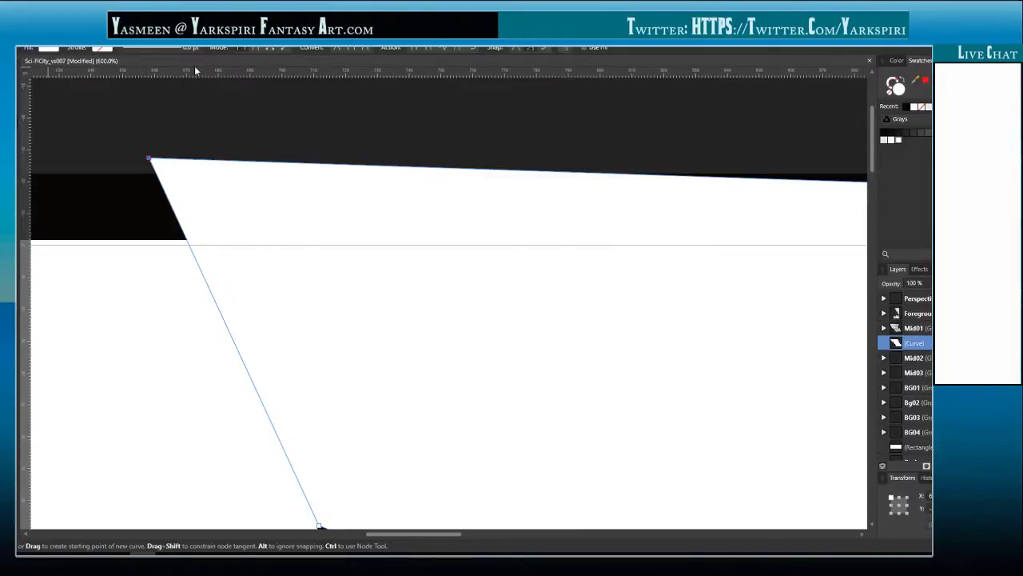
{"action": "key", "text": "ctrl+0"}
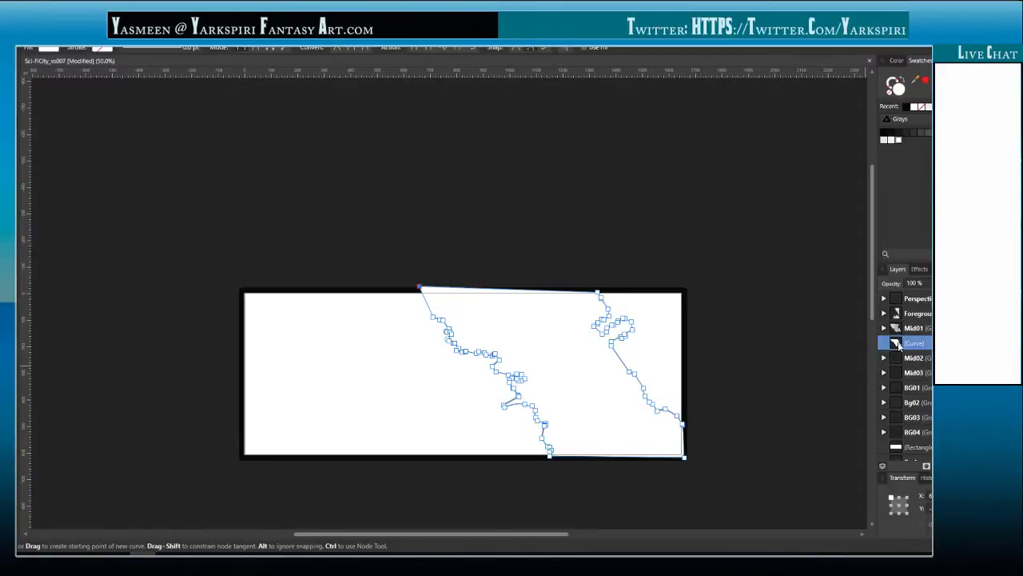
{"action": "left_click_drag", "start_coordinate": [897, 345], "coordinate": [894, 360]}
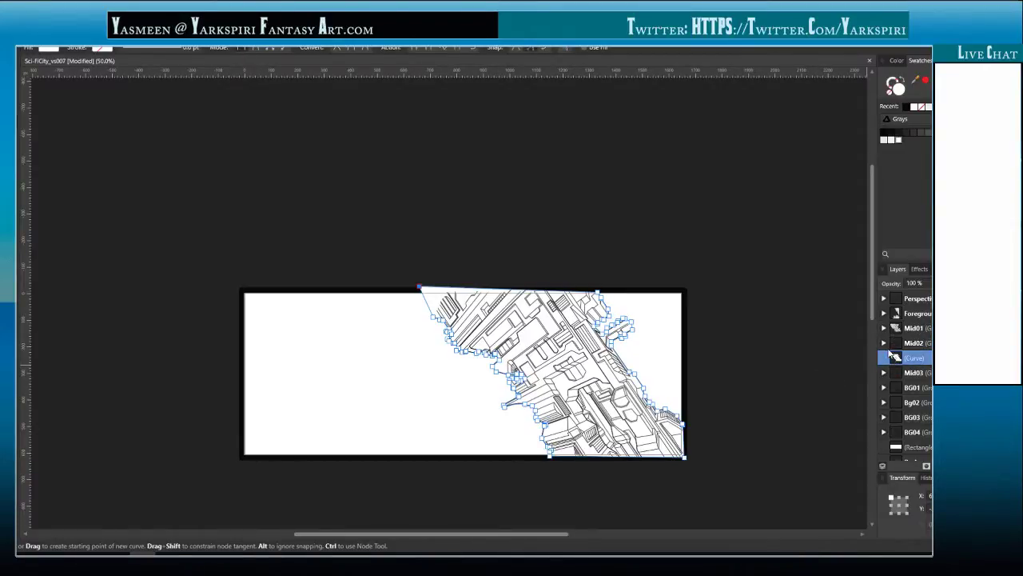
- Move the white outline into the Mid02 group as its lowest layer, and collapse the group
{"action": "left_click", "coordinate": [884, 343]}
{"action": "scroll", "coordinate": [907, 372], "scroll_direction": "down", "scroll_amount": 3}
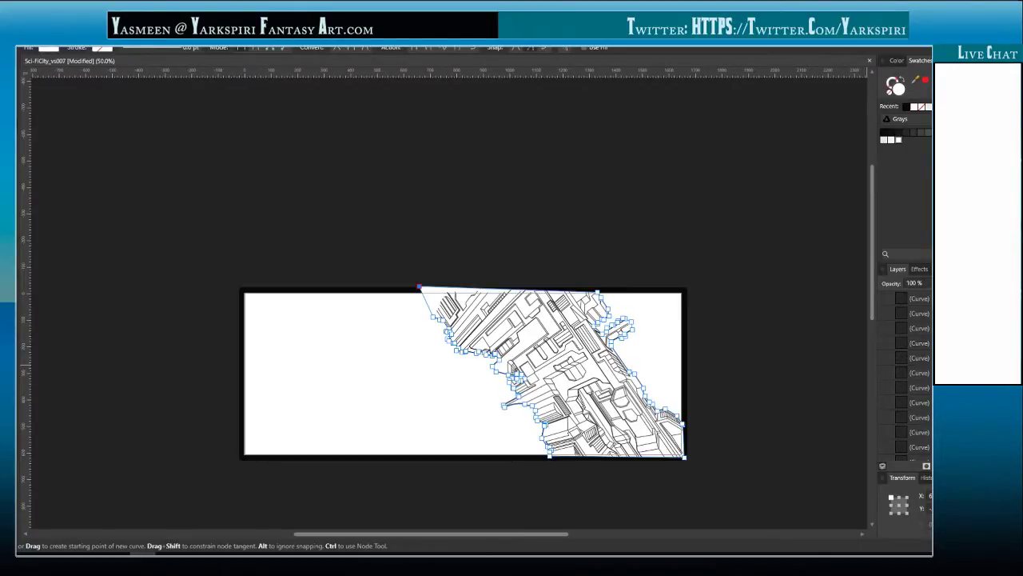
{"action": "scroll", "coordinate": [907, 371], "scroll_direction": "down", "scroll_amount": 2}
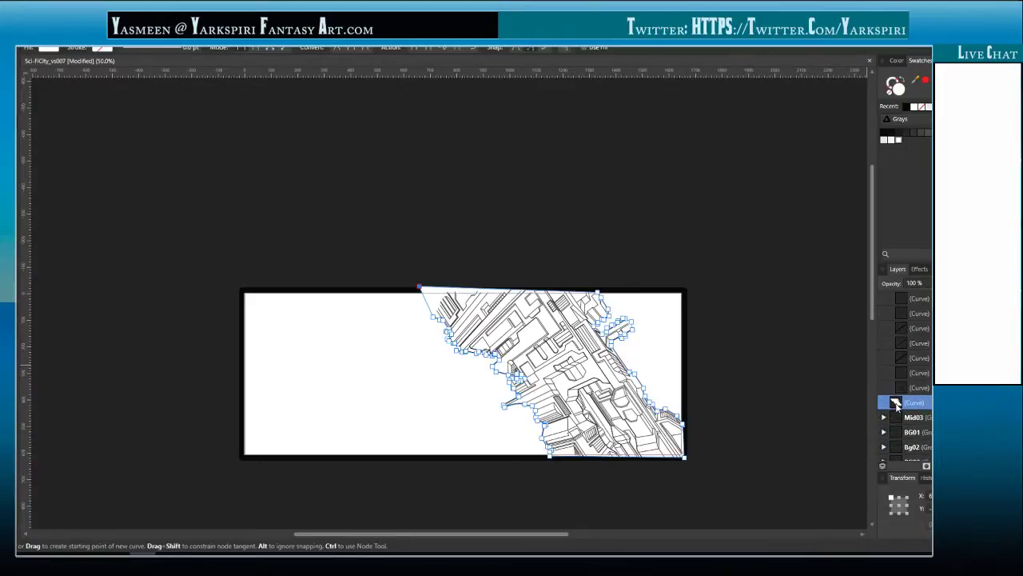
{"action": "left_click", "coordinate": [902, 389]}
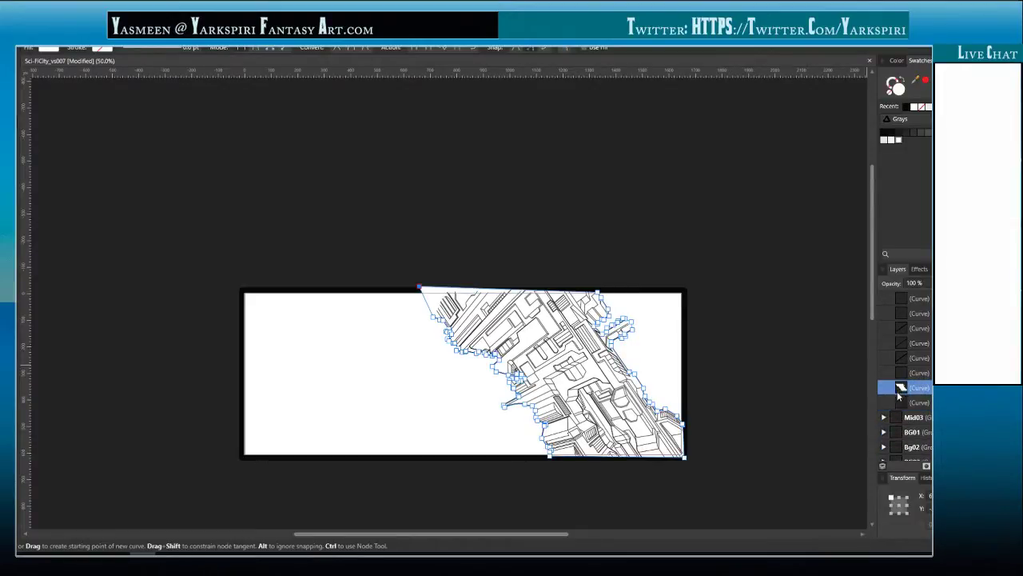
{"action": "left_click", "coordinate": [896, 400]}
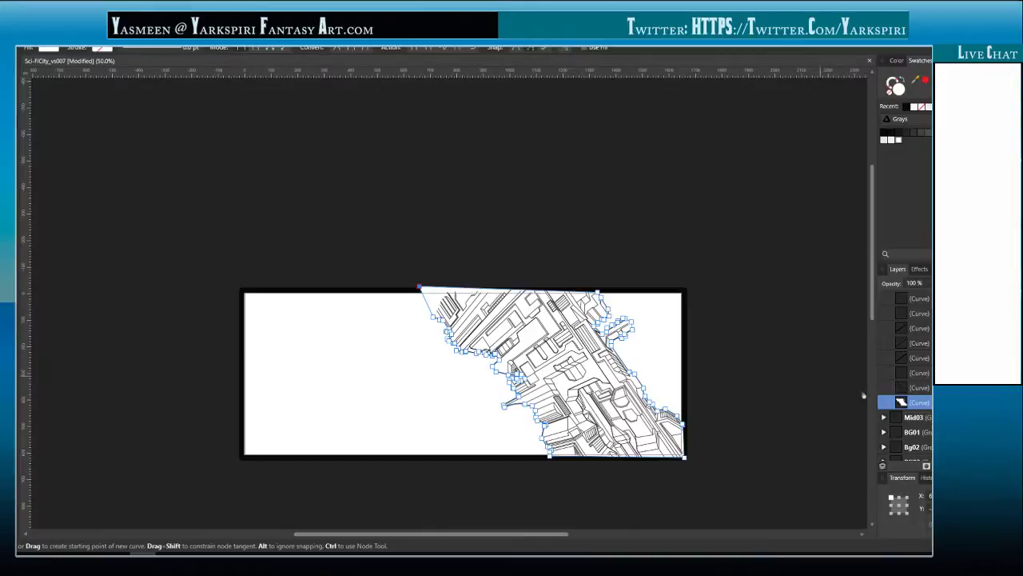
{"action": "scroll", "coordinate": [905, 376], "scroll_direction": "up", "scroll_amount": 2}
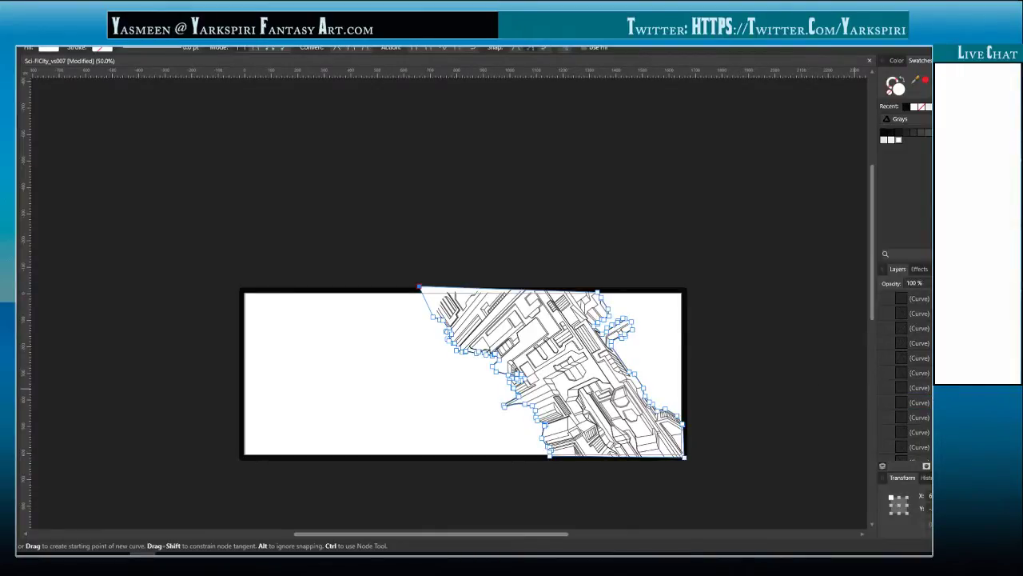
{"action": "scroll", "coordinate": [895, 360], "scroll_direction": "up", "scroll_amount": 5}
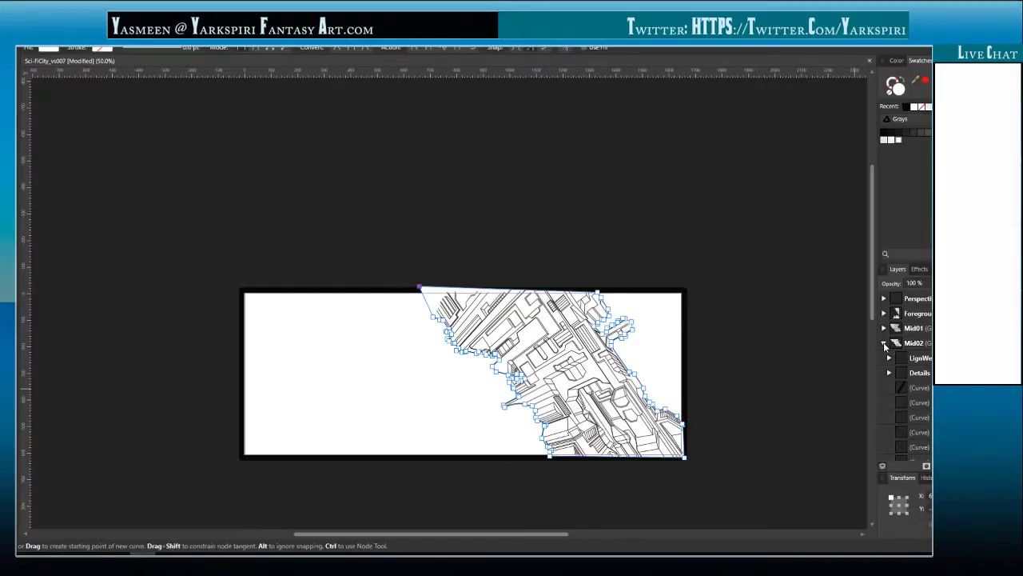
{"action": "left_click", "coordinate": [884, 343]}
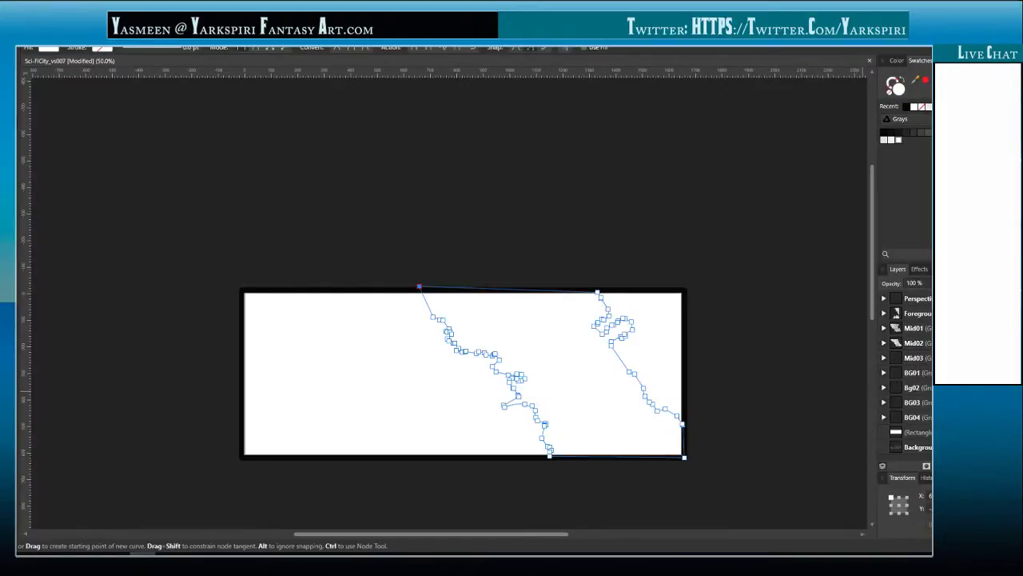
- Deselect the outline, display only Mid03's line art, and save the document
{"action": "key", "text": "ctrl+d"}
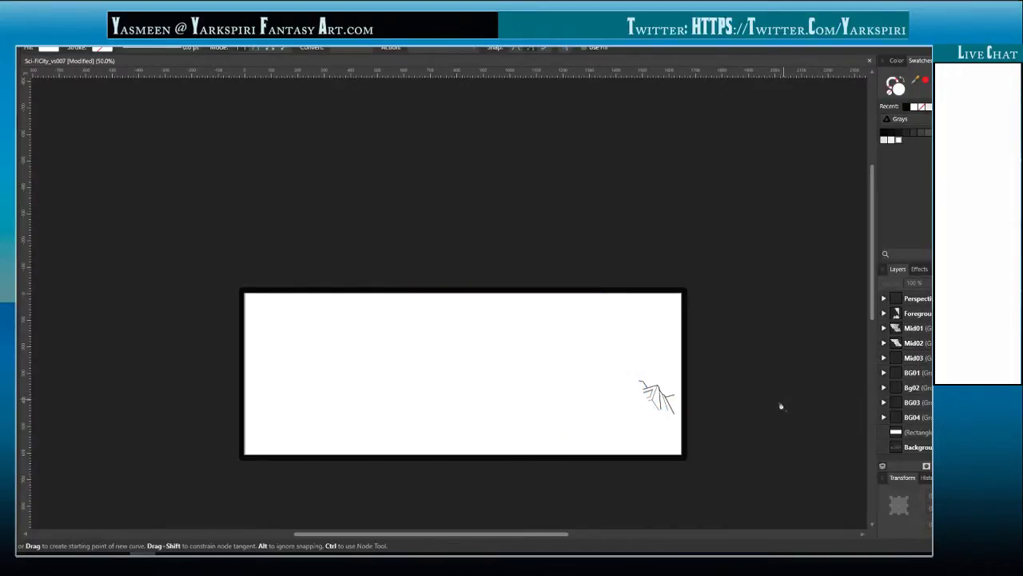
{"action": "key", "text": "ctrl+1"}
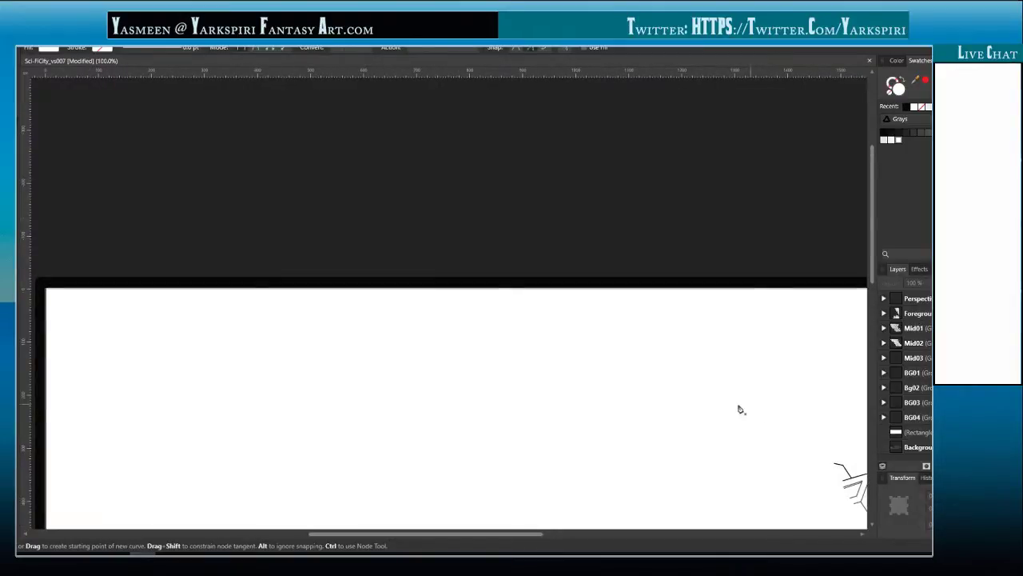
{"action": "key", "text": "space"}
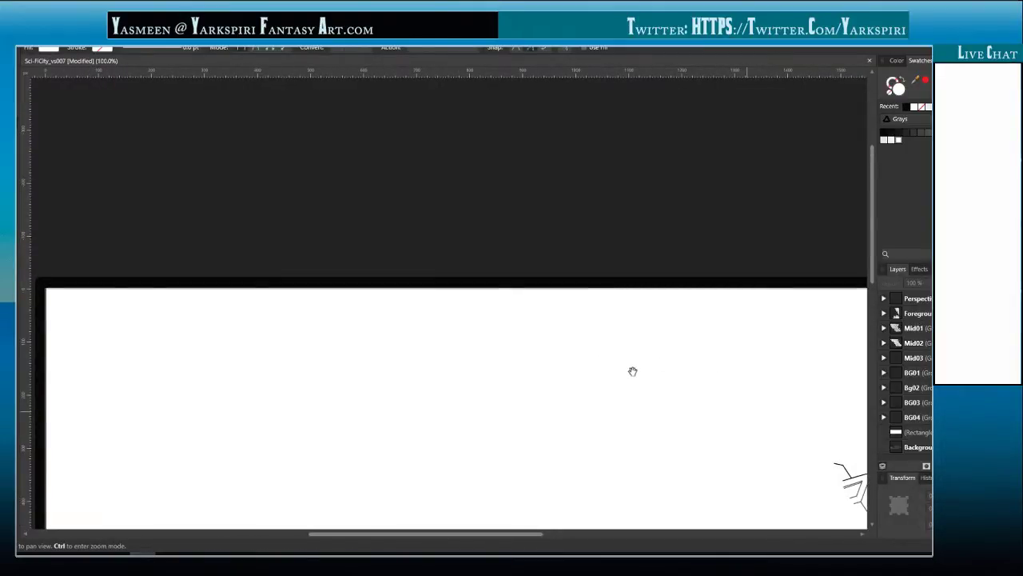
{"action": "key", "text": "ctrl+s"}
{"action": "left_click_drag", "start_coordinate": [645, 367], "coordinate": [633, 366]}
{"action": "key", "text": "space"}
{"action": "left_click_drag", "start_coordinate": [648, 399], "coordinate": [568, 326]}
{"action": "key", "text": "space"}
{"action": "scroll", "coordinate": [557, 346], "scroll_direction": "up", "scroll_amount": 3}
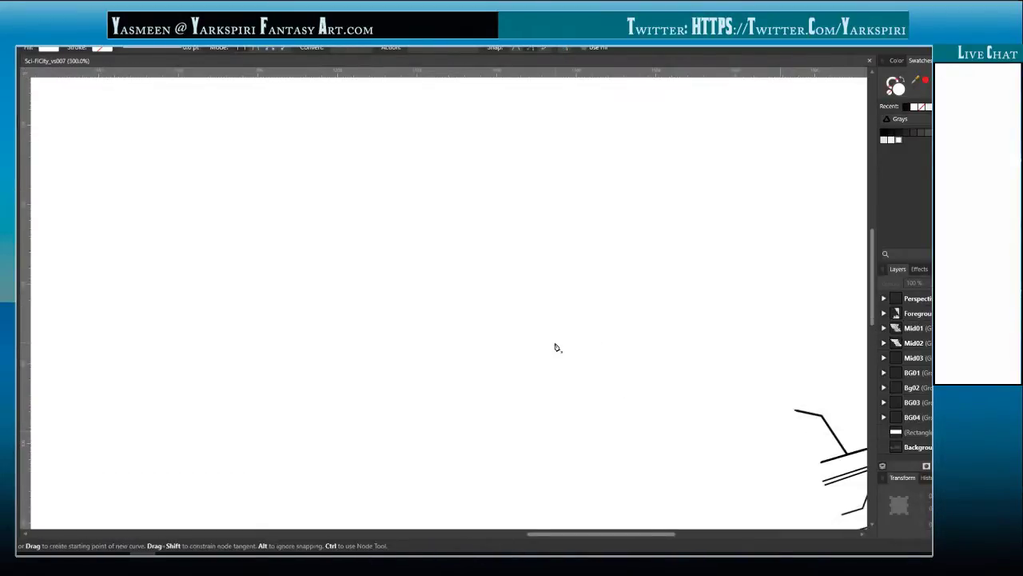
- Start Mid03's outline curve with a segment along the short sloping line, from the wall corner out past the page's right edge
{"action": "left_click_drag", "start_coordinate": [555, 306], "coordinate": [393, 251]}
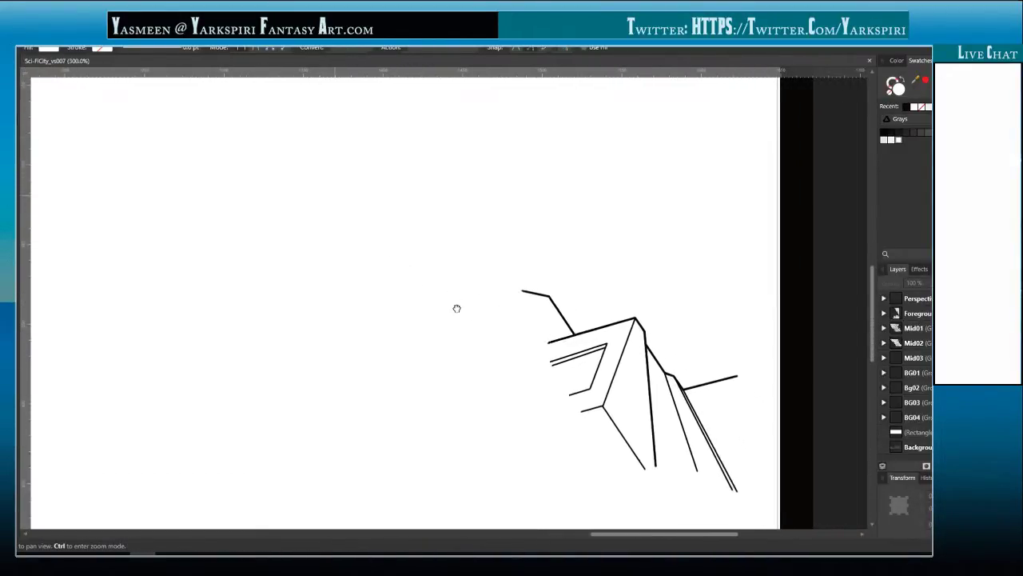
{"action": "left_click_drag", "start_coordinate": [457, 307], "coordinate": [439, 292]}
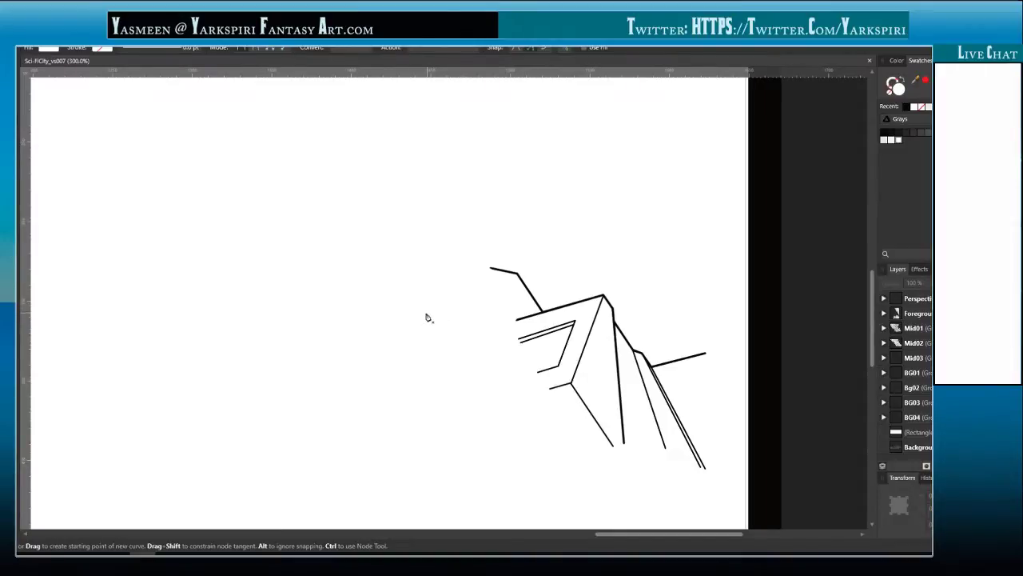
{"action": "scroll", "coordinate": [428, 317], "scroll_direction": "up", "scroll_amount": 2}
{"action": "key", "text": "space"}
{"action": "left_click_drag", "start_coordinate": [673, 403], "coordinate": [415, 299]}
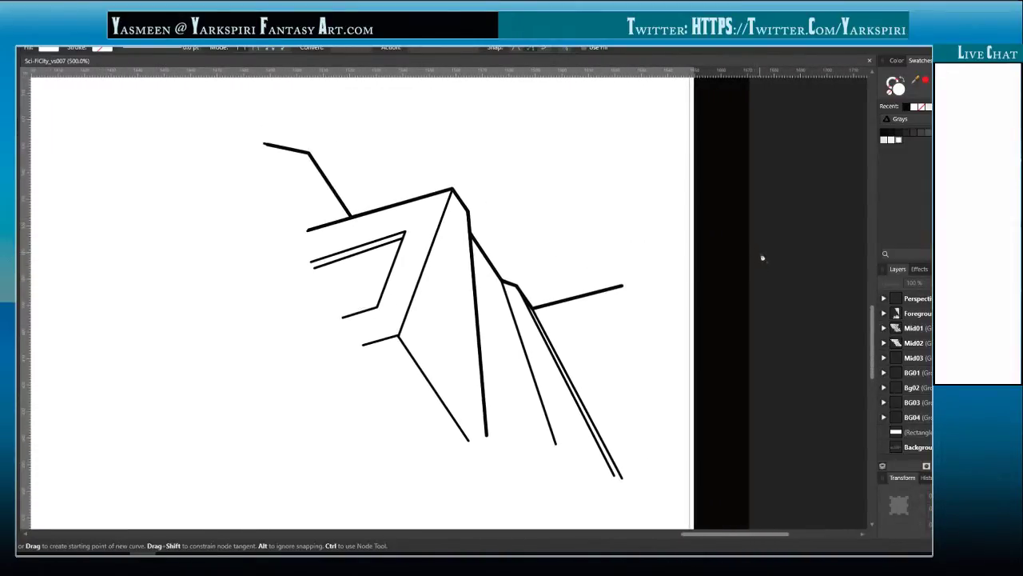
{"action": "left_click", "coordinate": [533, 307]}
{"action": "left_click", "coordinate": [761, 254]}
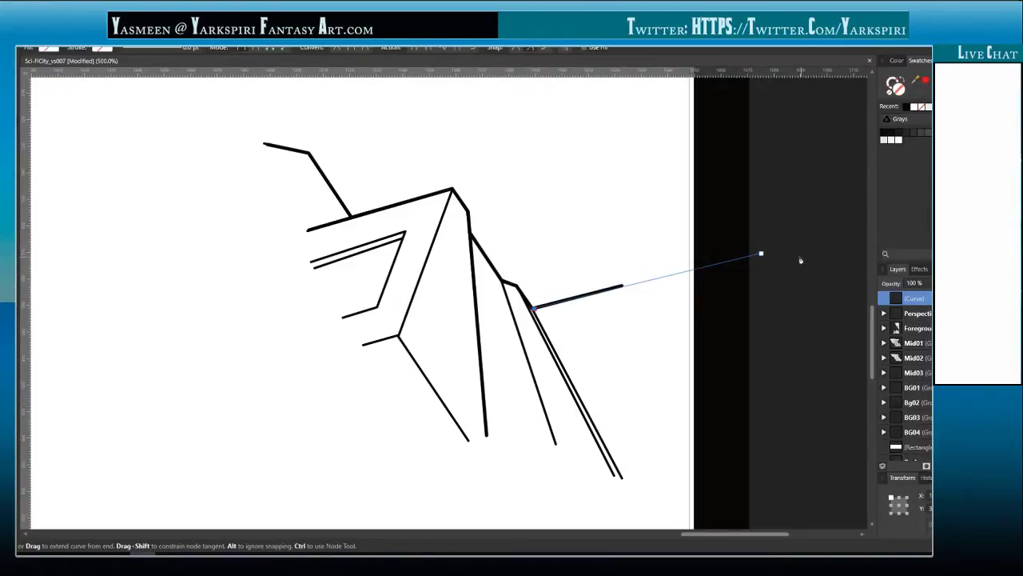
{"action": "key", "text": "ctrl"}
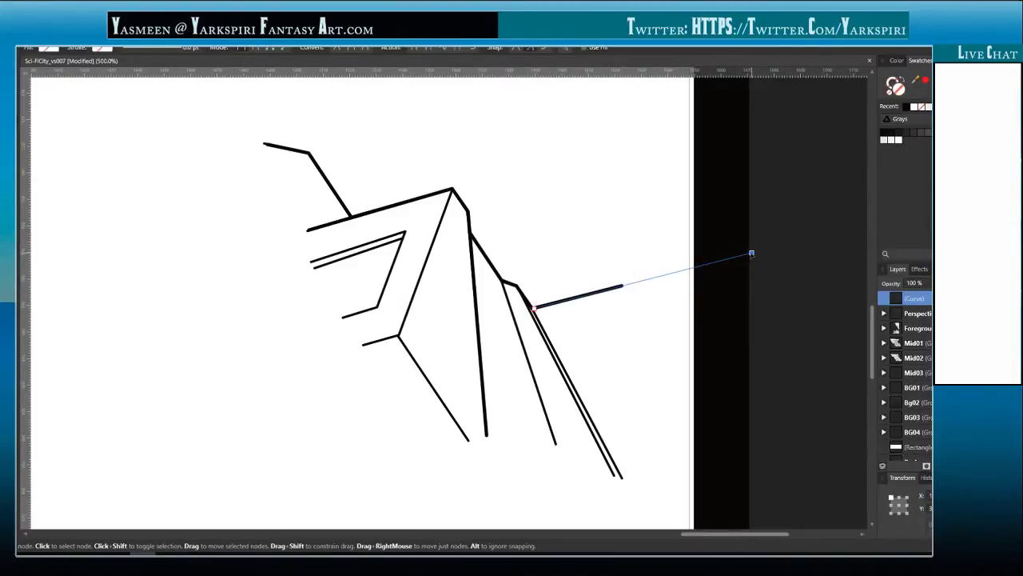
{"action": "scroll", "coordinate": [487, 334], "scroll_direction": "up", "scroll_amount": 1}
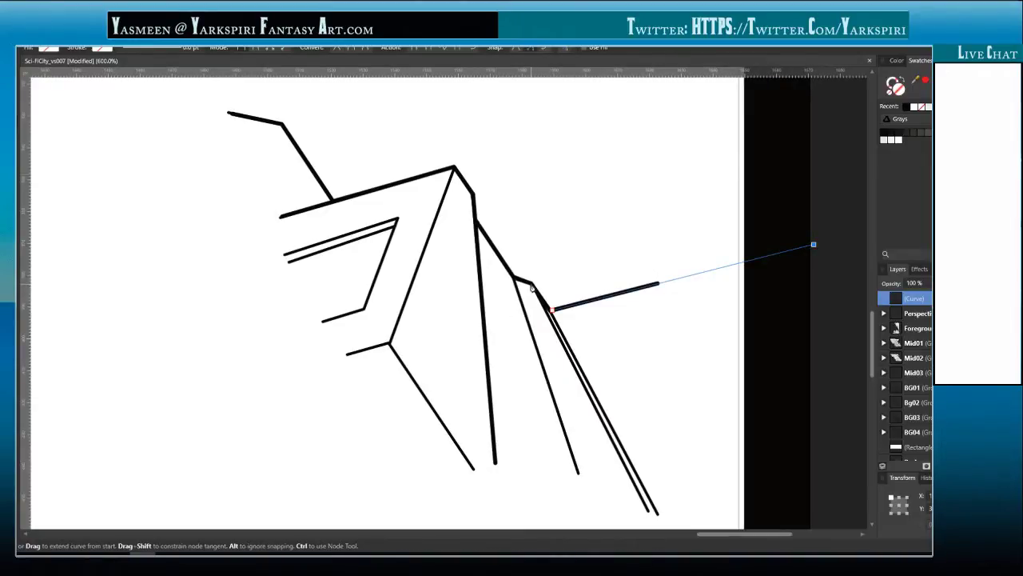
{"action": "left_click", "coordinate": [532, 284]}
{"action": "key", "text": "ctrl+z"}
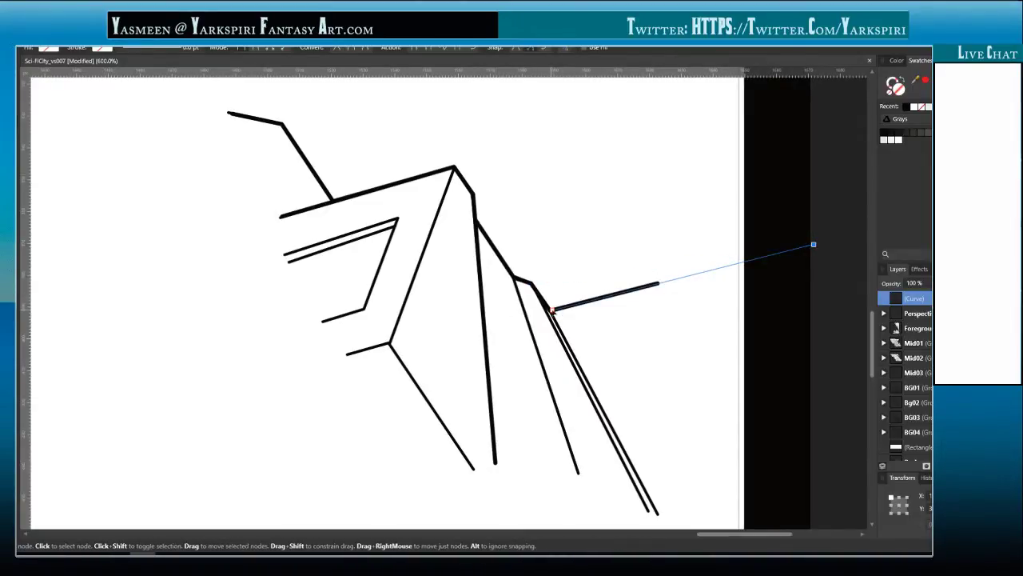